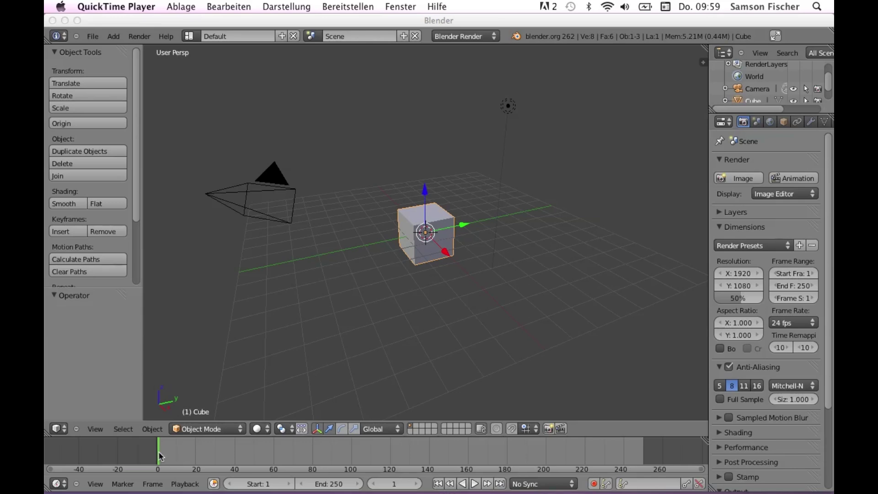
Keyframe the cube's location at frame 1
left_click(438, 486)
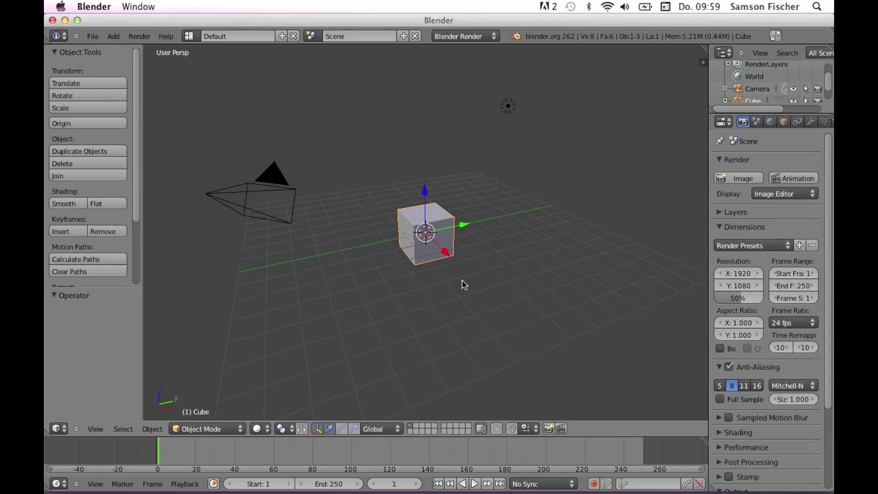
key("i")
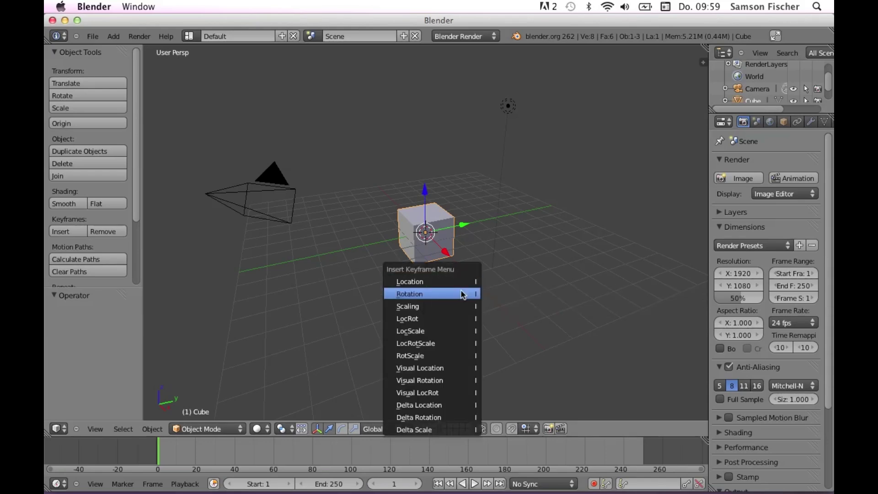
left_click(463, 284)
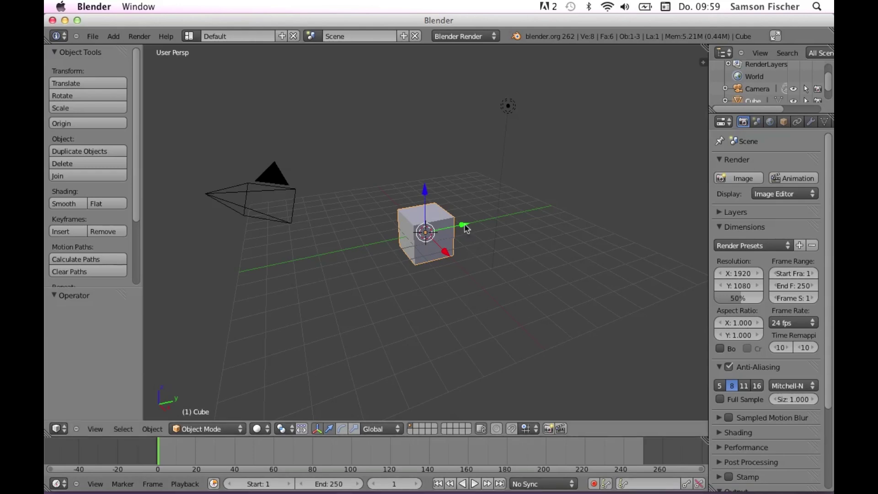
Move the cube along Y, tilt it about X, key LocRot at frame 1, then go to frame 70
left_click_drag(466, 229, 350, 250)
left_click(342, 429)
left_click_drag(322, 215, 357, 270)
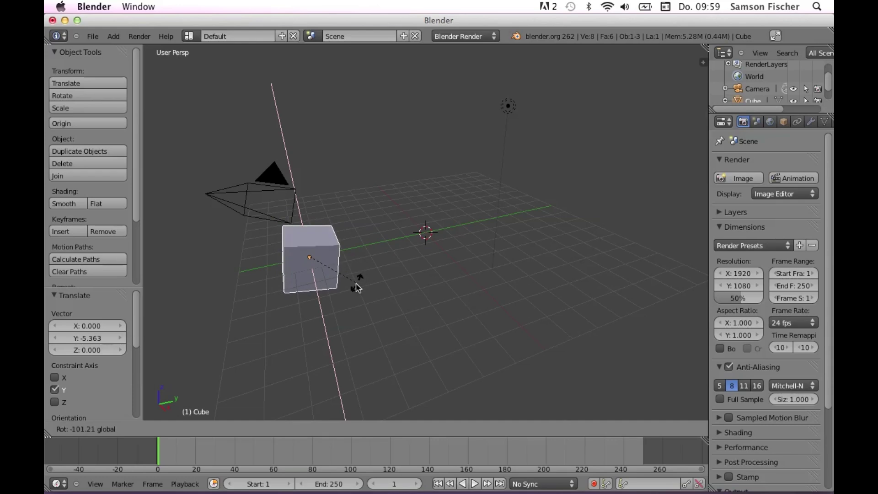
key("i")
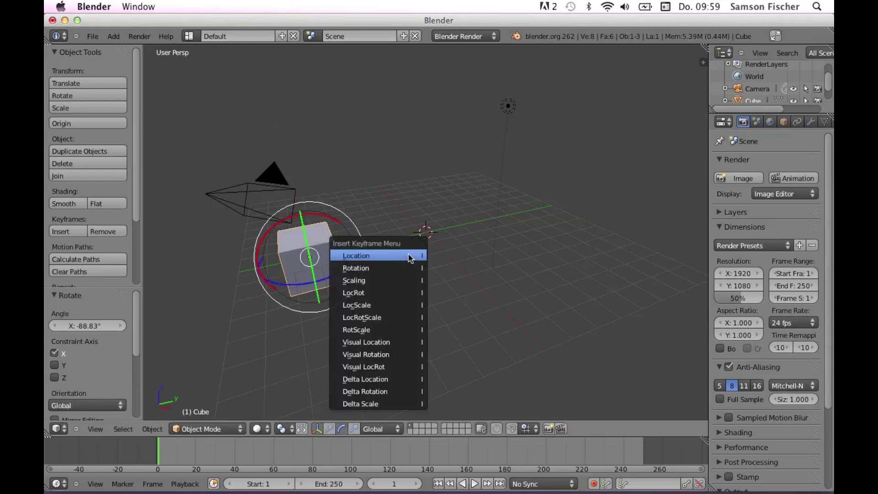
left_click(397, 294)
left_click(164, 452)
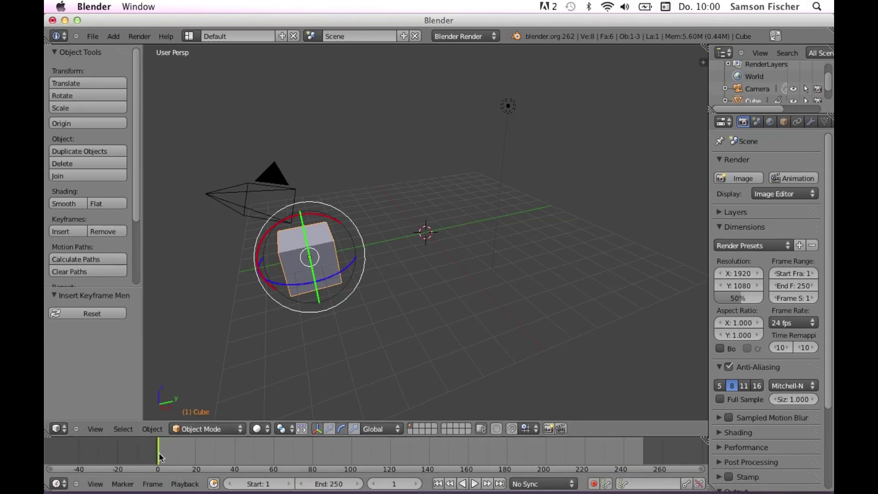
left_click_drag(166, 451, 292, 481)
At frame 70, move the cube to Y 9.478, tilt it -84.805° about X, and key LocRot
left_click(329, 428)
left_click_drag(353, 249, 548, 237)
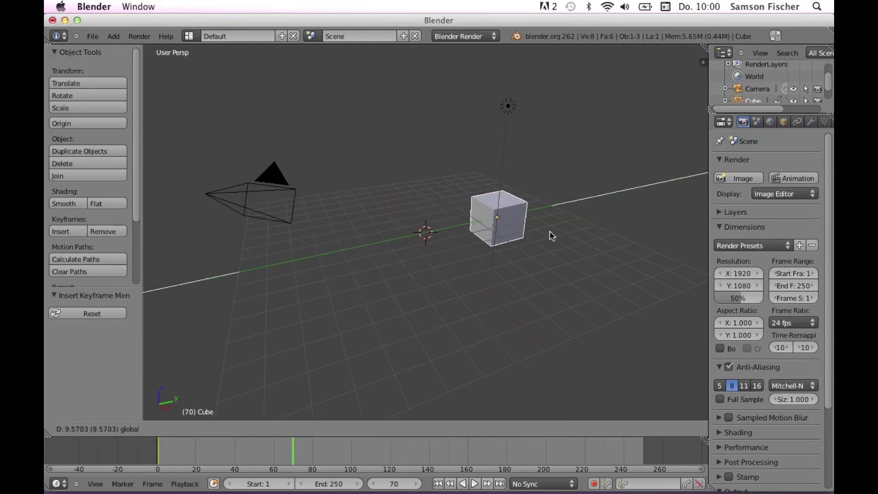
left_click(342, 429)
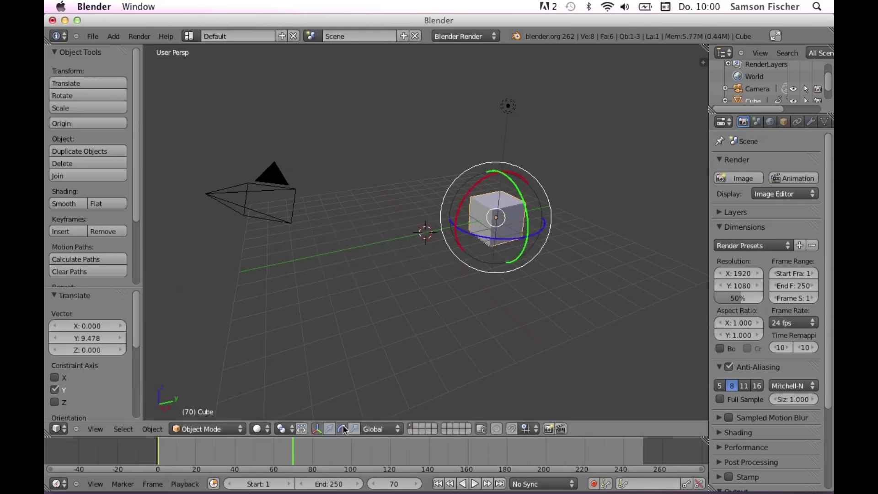
left_click_drag(473, 191, 515, 205)
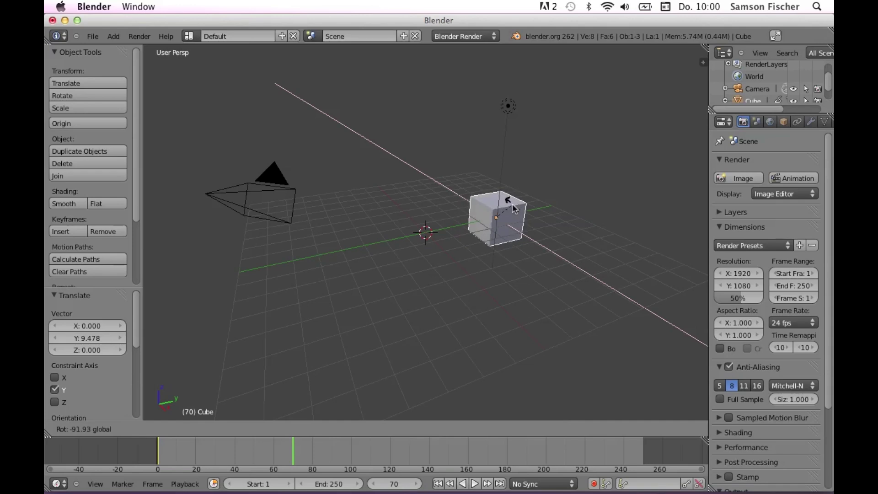
key("i")
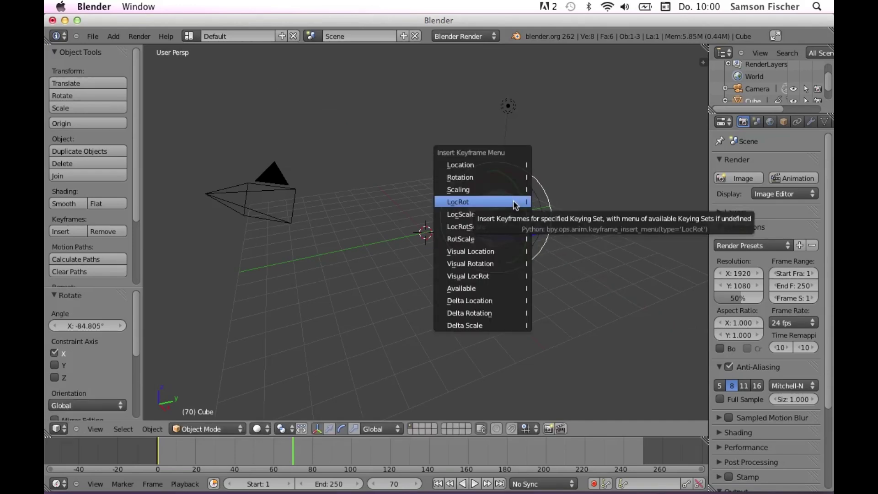
left_click(514, 201)
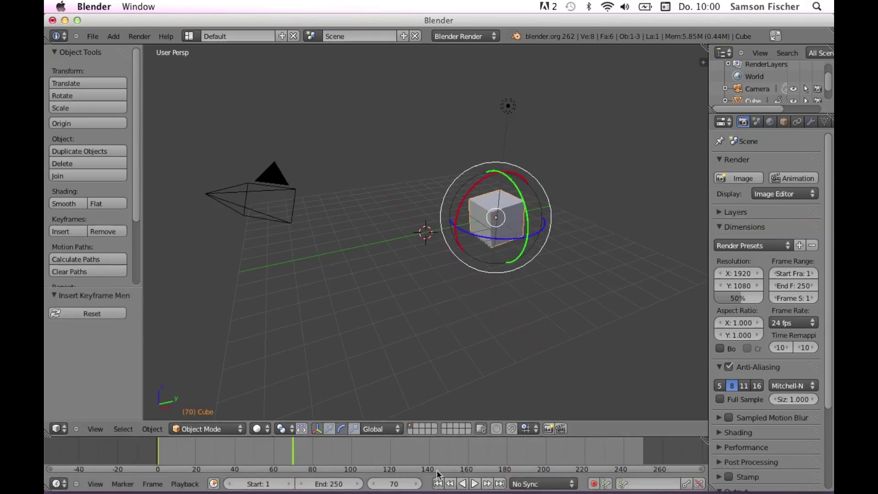
left_click(438, 483)
Play back the cube's animation, enable auto-keyframing, and go to frame 40
left_click(475, 484)
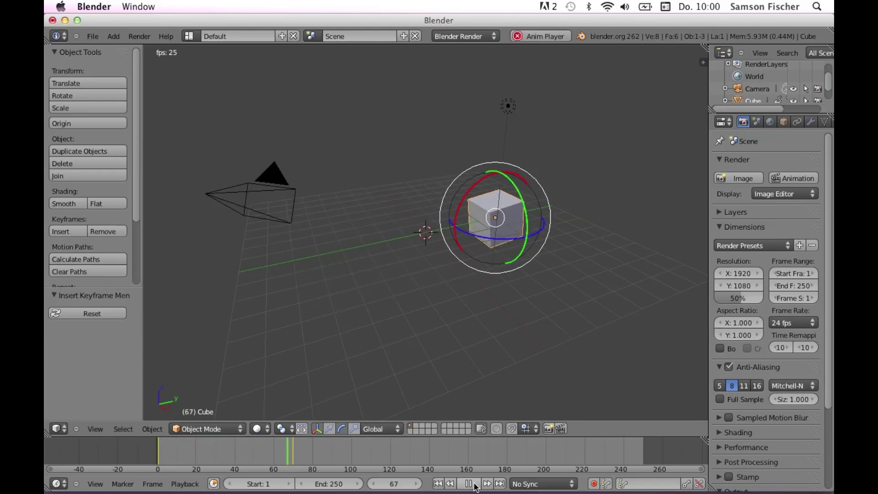
left_click(474, 484)
left_click(437, 484)
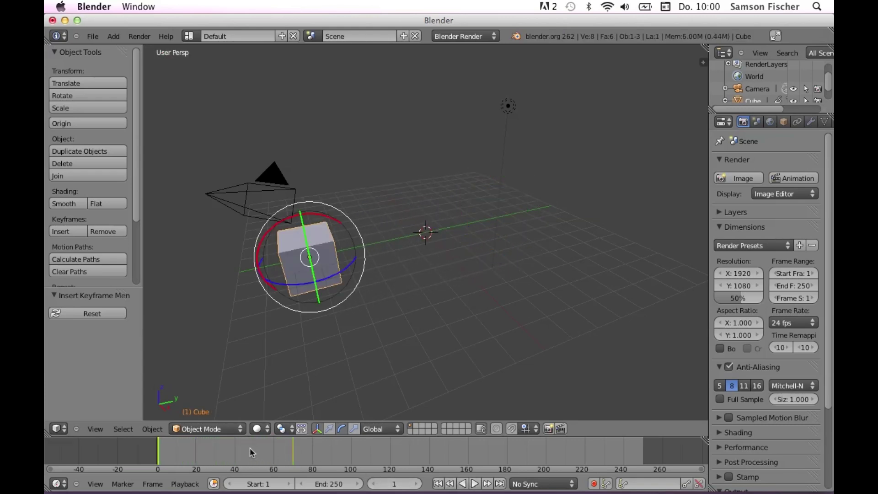
left_click(593, 485)
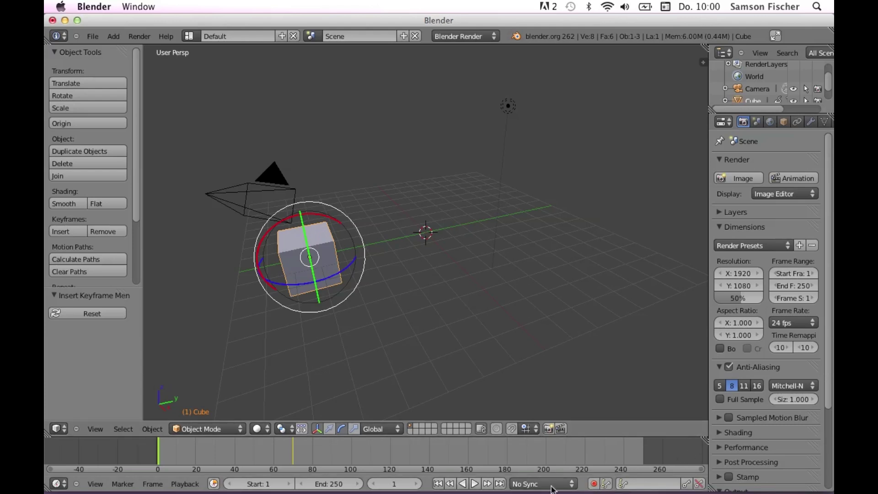
left_click(234, 452)
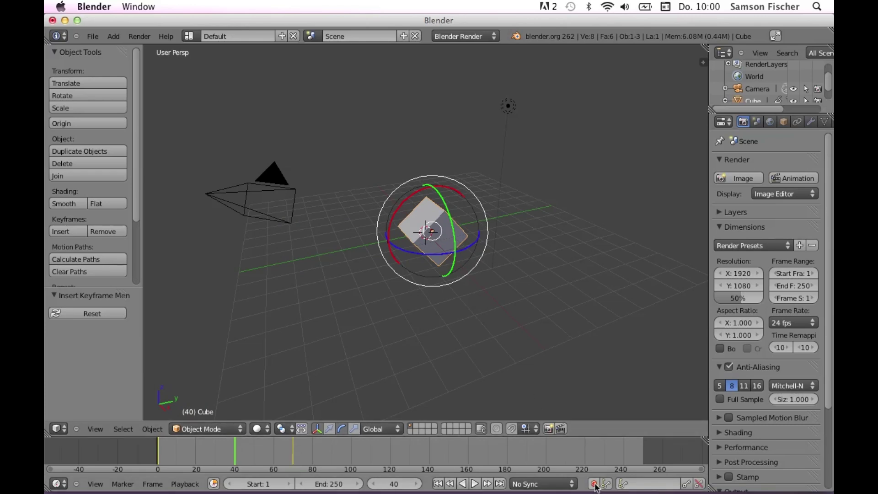
Raise the cube 3.474 along Z at frame 40 and play the animation from the start
left_click(329, 429)
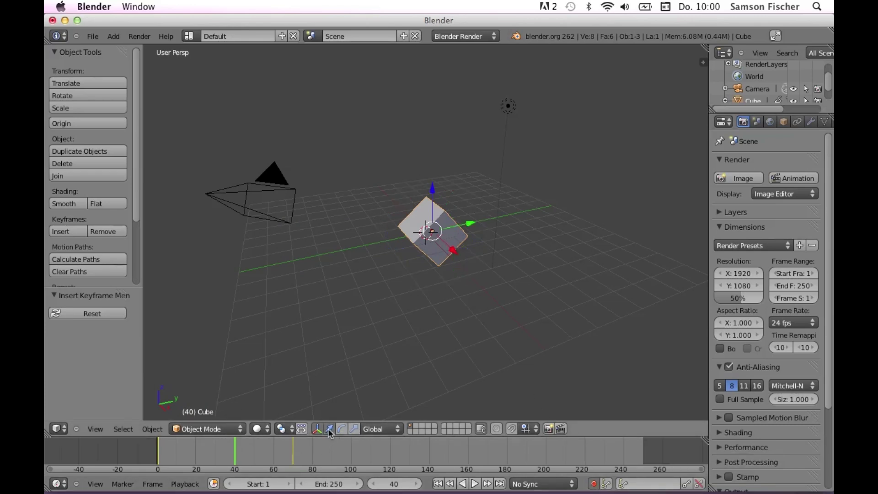
left_click_drag(432, 189, 433, 117)
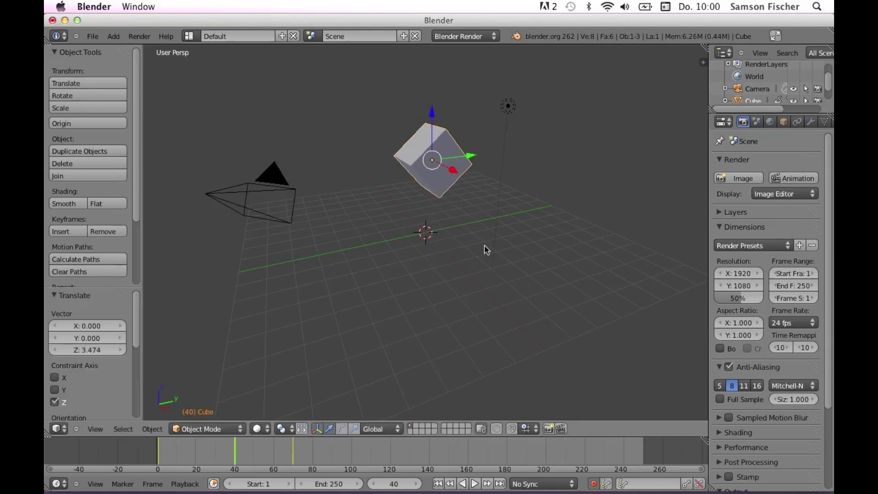
left_click(438, 484)
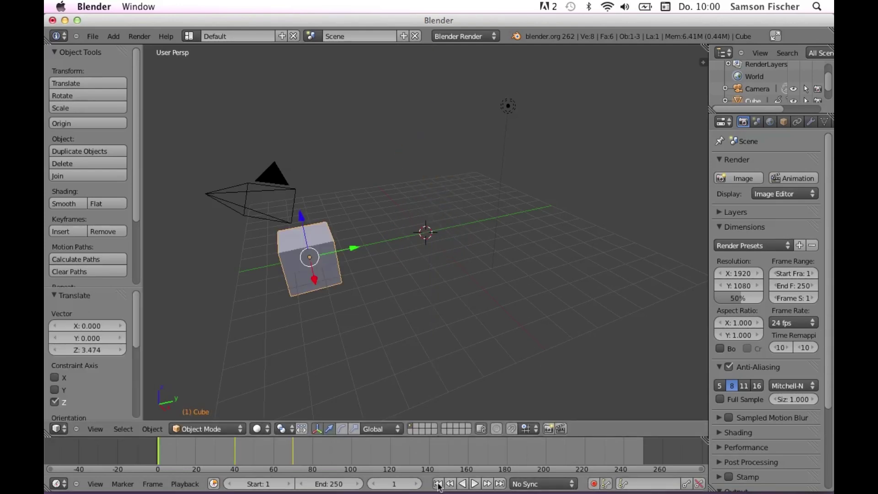
left_click(476, 484)
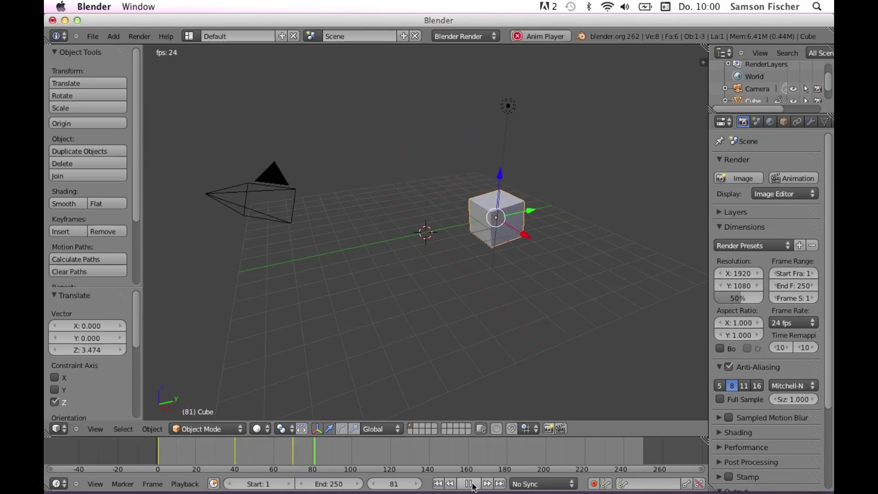
left_click(471, 485)
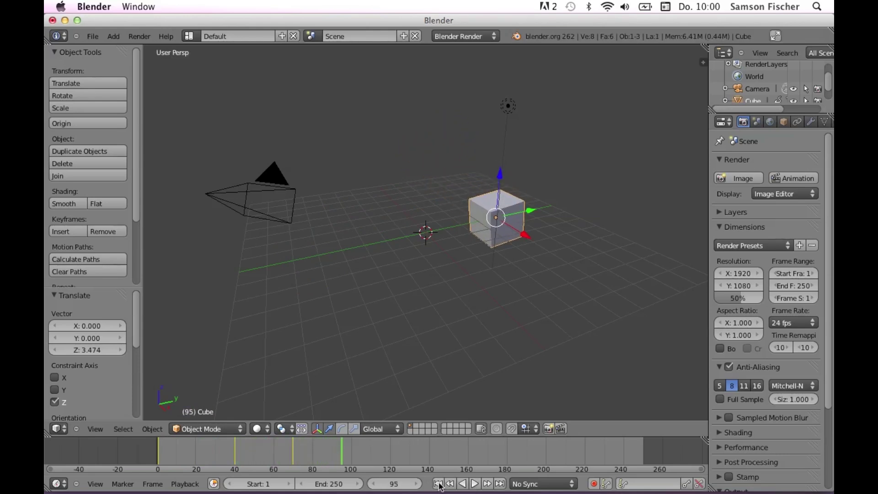
Replay the animation to frame 25, toggle auto-keying, and scrub back to the start
left_click(438, 484)
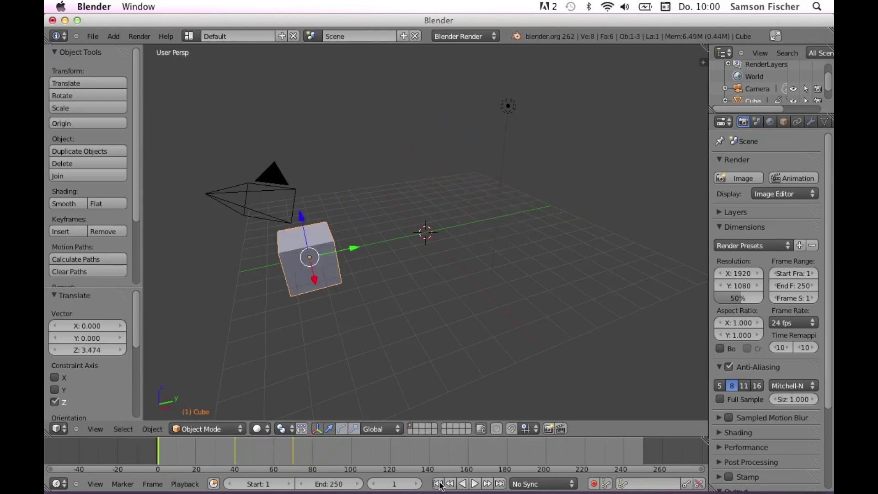
left_click(476, 485)
left_click(475, 484)
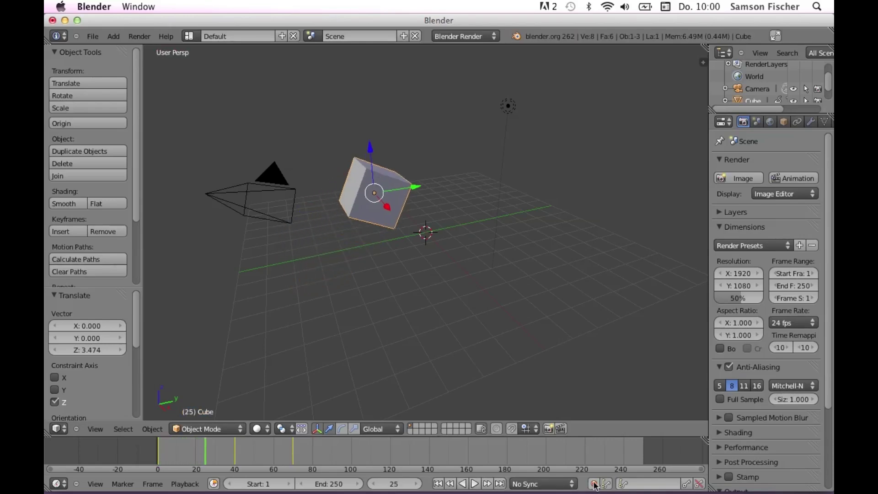
left_click(594, 484)
mouse_move(195, 459)
left_mouse_down()
mouse_move(161, 459)
mouse_move(263, 462)
mouse_move(310, 477)
mouse_move(196, 447)
left_mouse_up()
key("i")
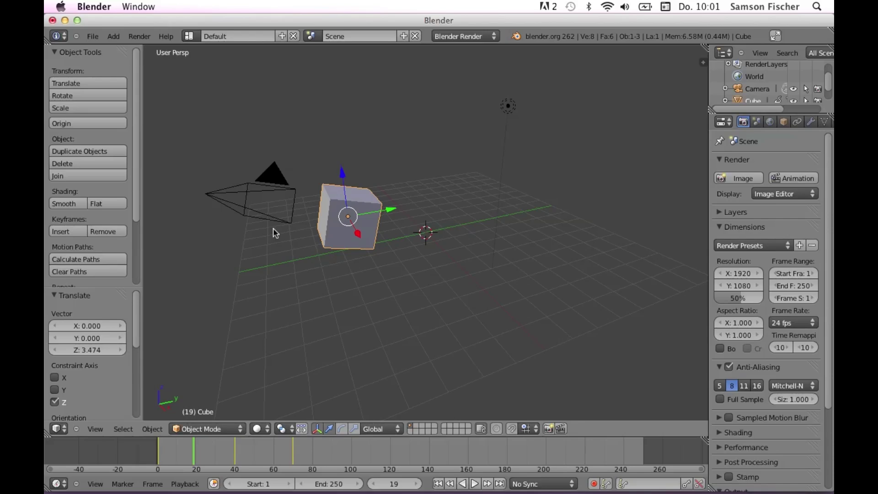
Look through the scene camera from frame 1
left_click(97, 432)
left_click(114, 389)
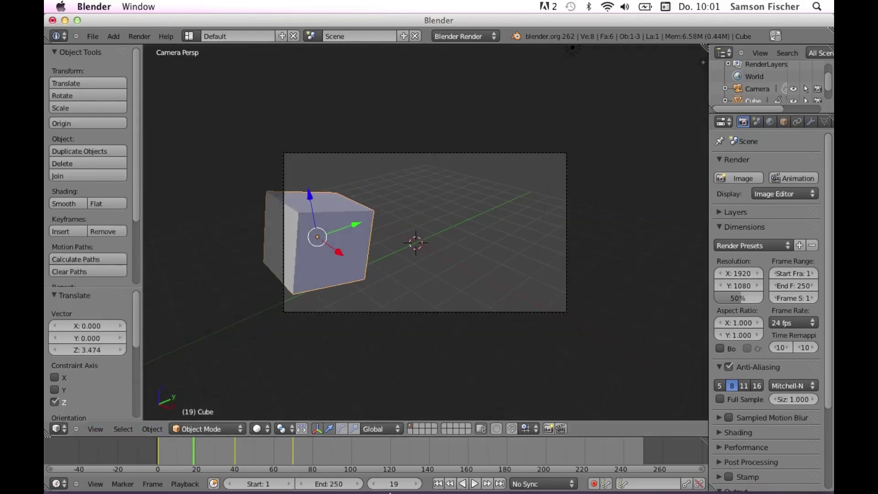
left_click(438, 483)
Move the camera along Y, then X, then raise it 1.085 along Z
right_click(374, 154)
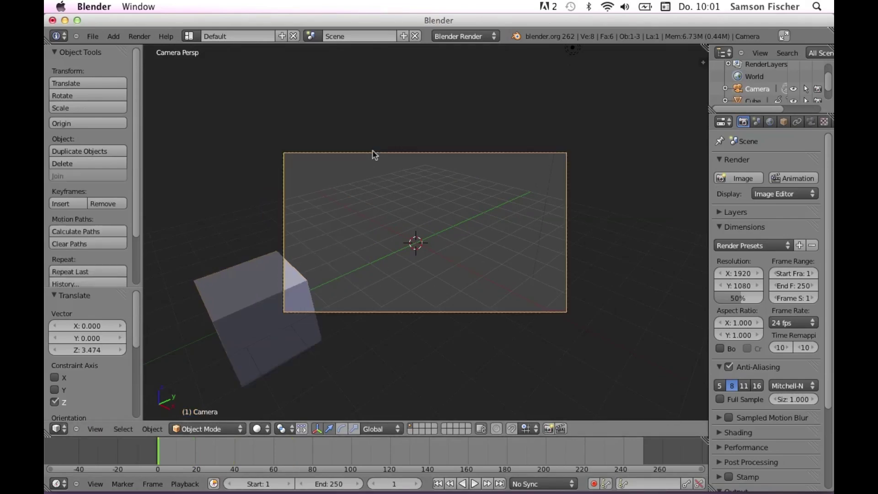
key("g")
key("y")
left_click(248, 358)
key("g")
key("x")
left_click(446, 403)
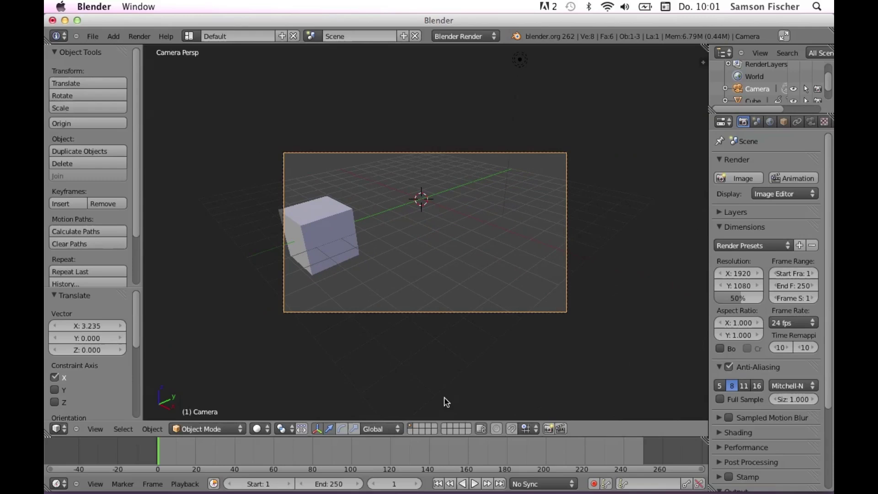
key("g")
key("z")
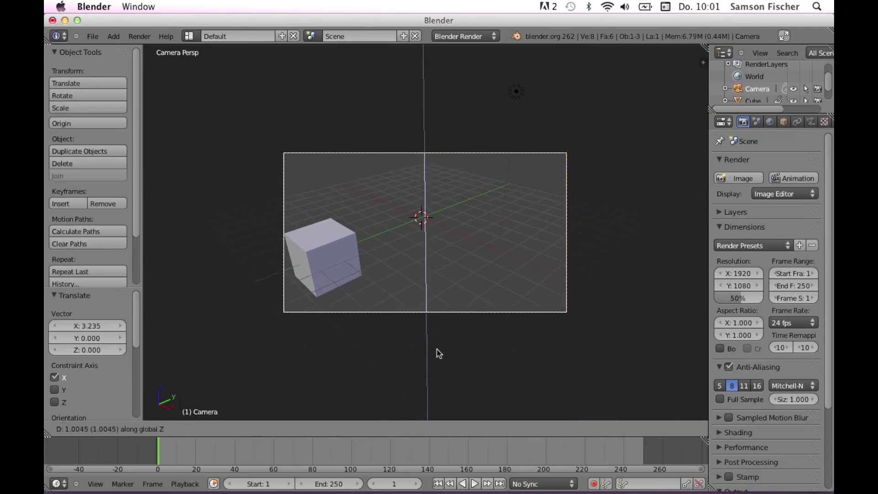
left_click(437, 350)
Play the cube's animation through the camera view twice, rewinding to frame 1 each time
left_click(474, 484)
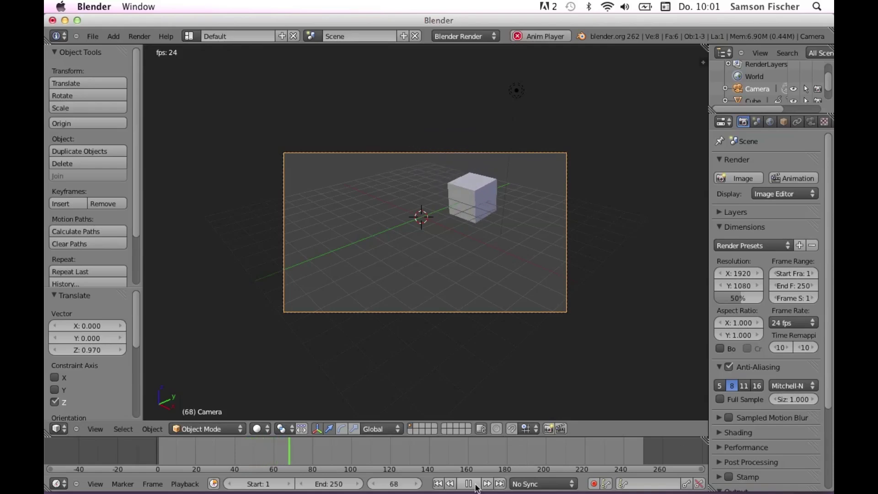
left_click(475, 485)
left_click(438, 484)
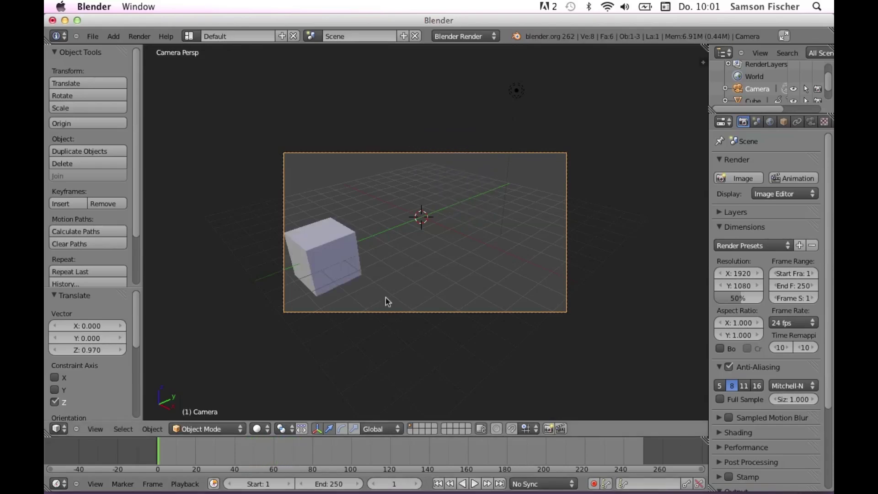
key("alt+a")
key("Escape")
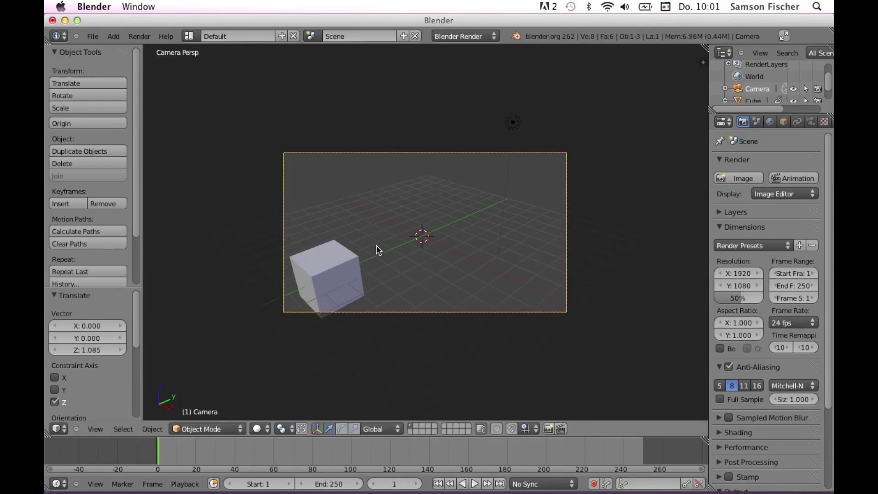
left_click(474, 484)
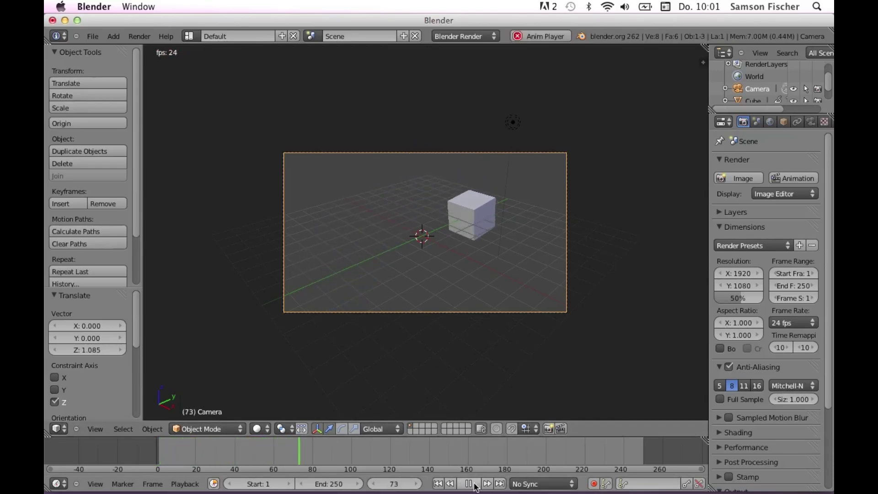
left_click(471, 485)
left_click(437, 484)
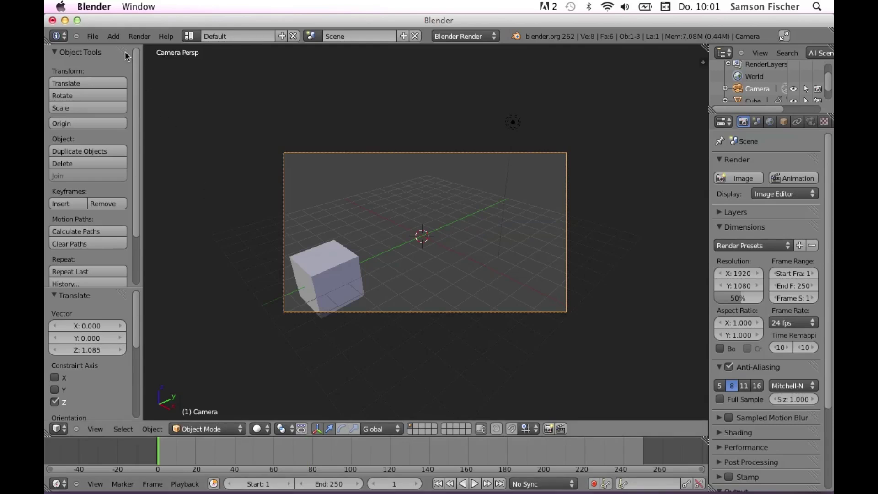
left_click(113, 36)
Add a plane, lower it 1.205 below the cube, and scale it up 64.389 times
mouse_move(123, 49)
left_click(202, 49)
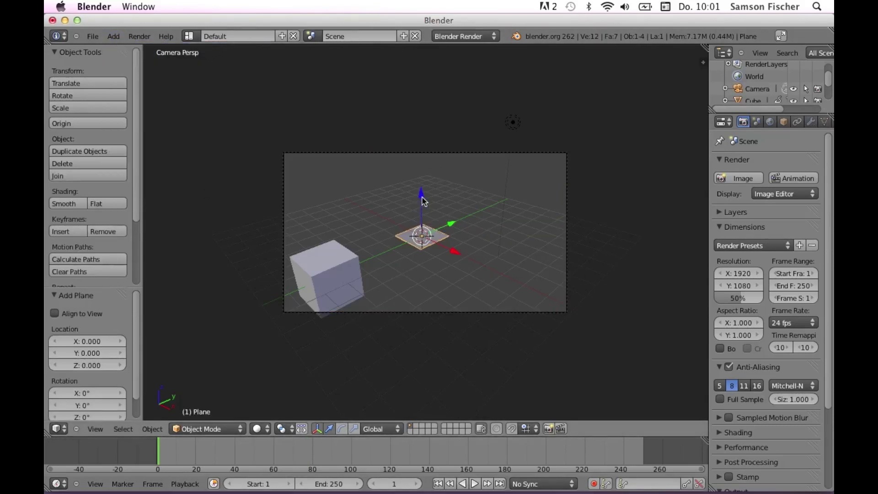
left_click_drag(418, 199, 424, 221)
key("s")
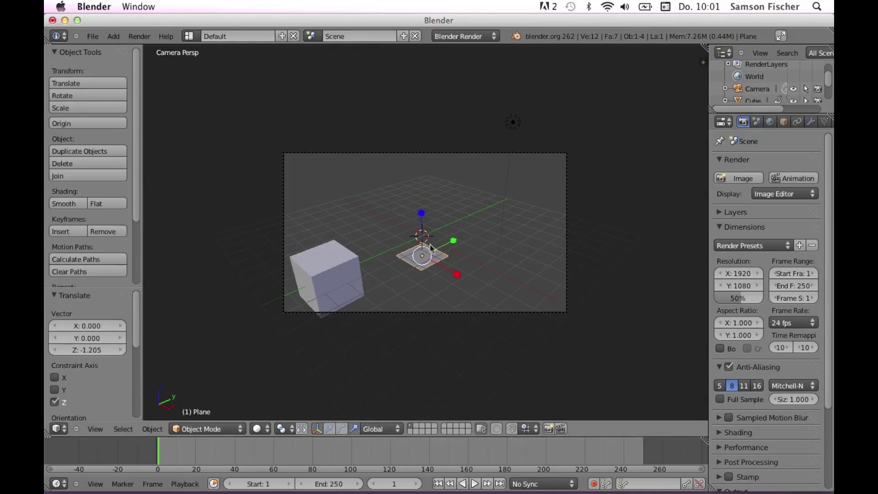
left_click(820, 256)
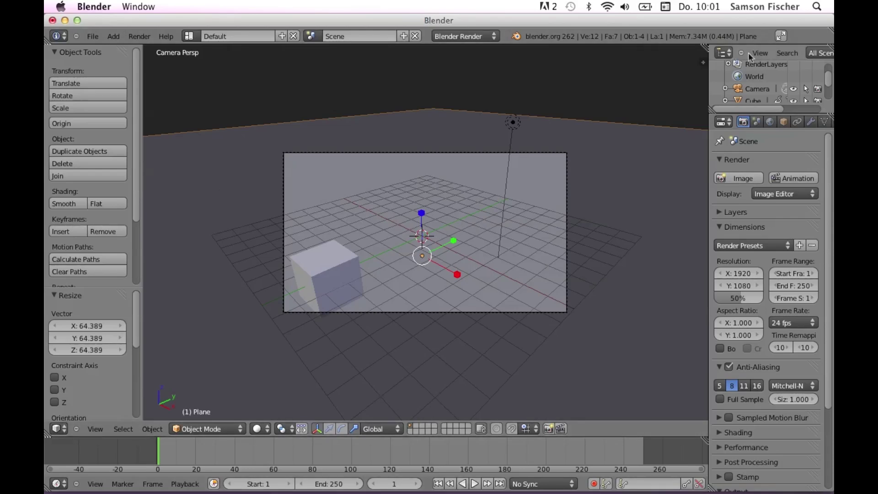
Select the cube and set its material's diffuse colour to red
right_click(312, 265)
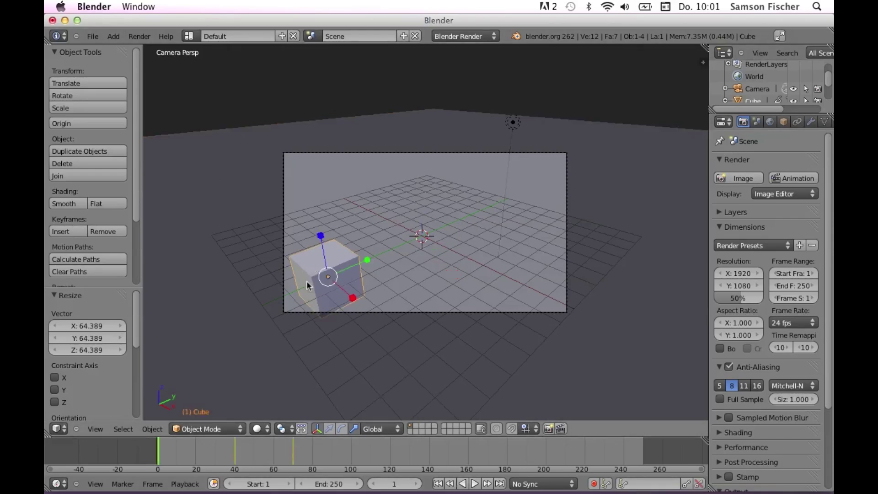
left_click(719, 160)
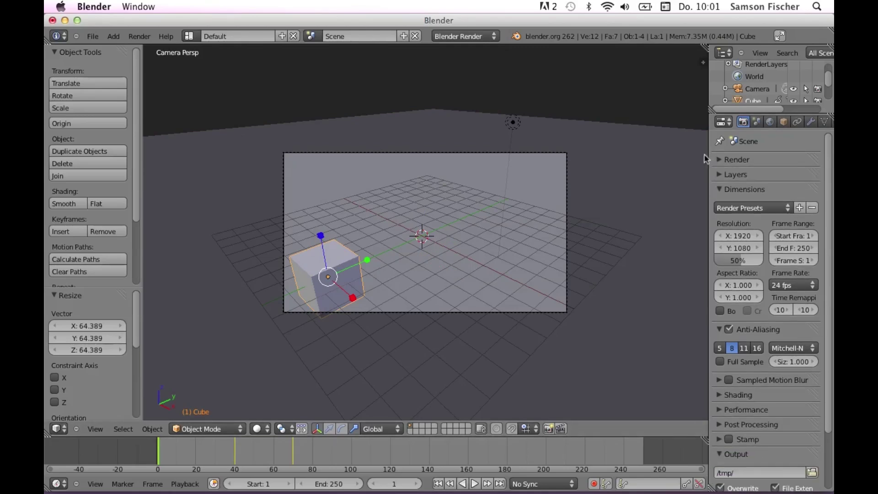
left_click(719, 159)
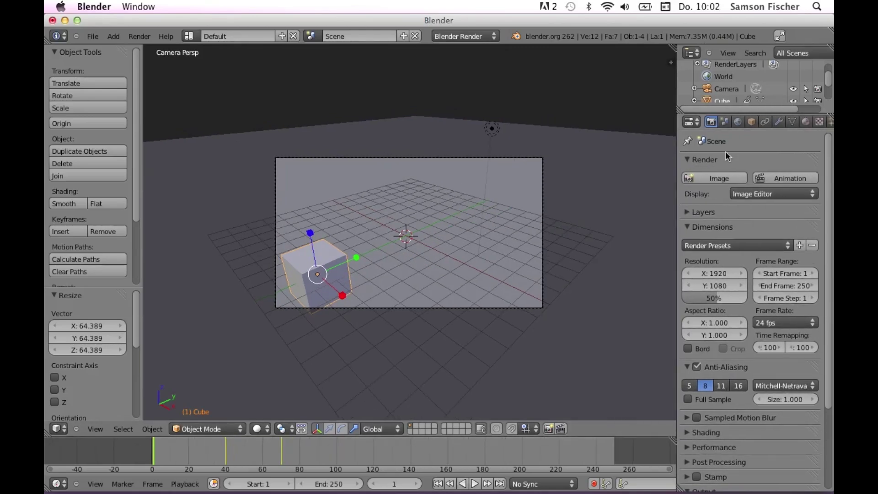
left_click(805, 122)
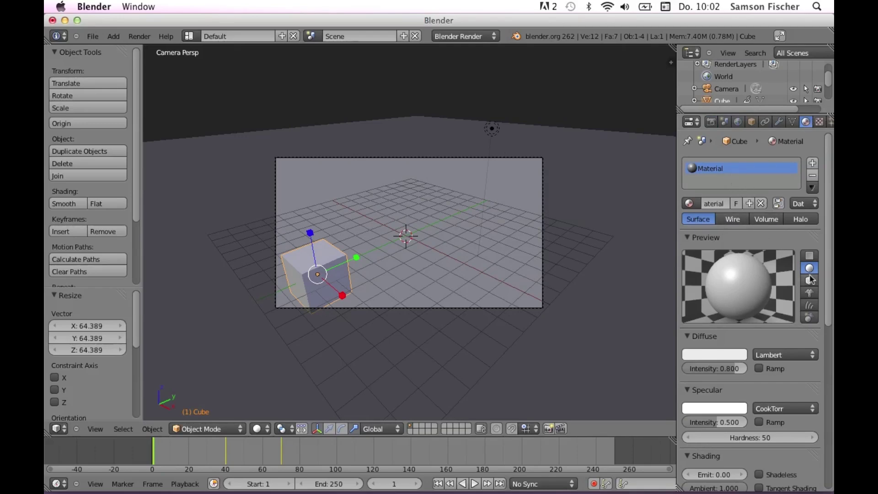
left_click(719, 353)
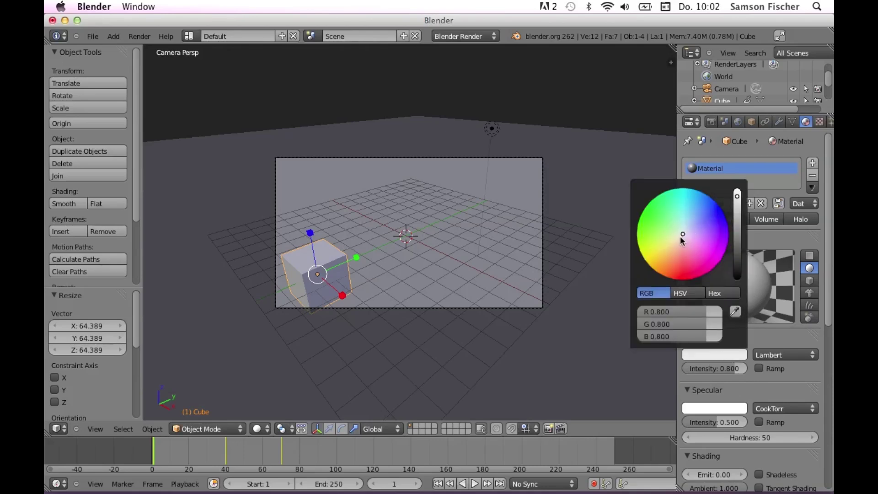
left_click_drag(680, 236, 684, 285)
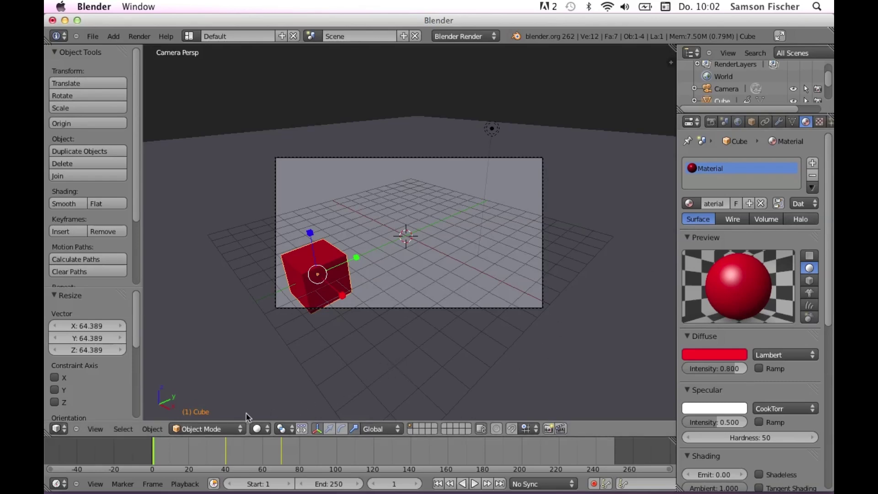
Give the ground plane a new green material and advance the timeline to about frame 21
right_click(430, 288)
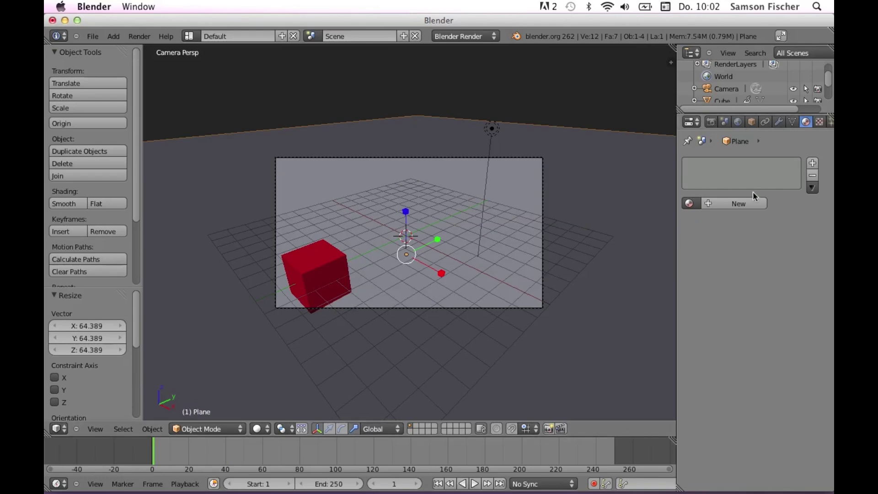
left_click(742, 204)
left_click(706, 354)
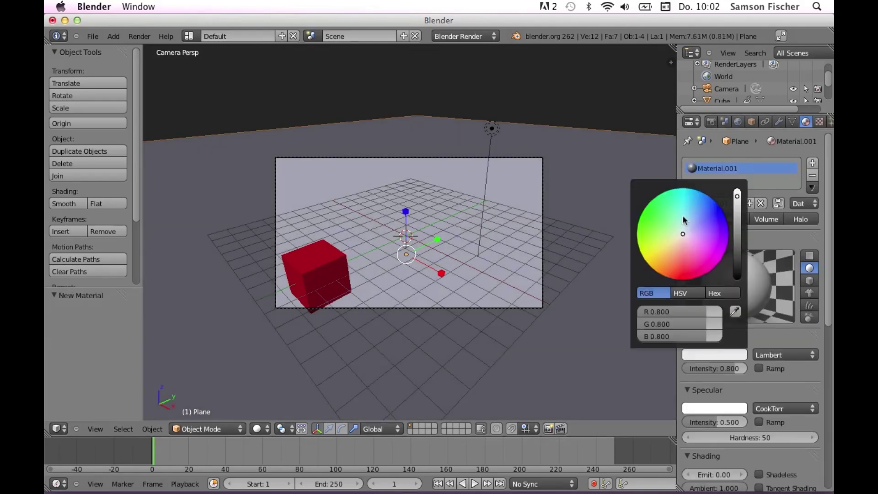
left_click(646, 207)
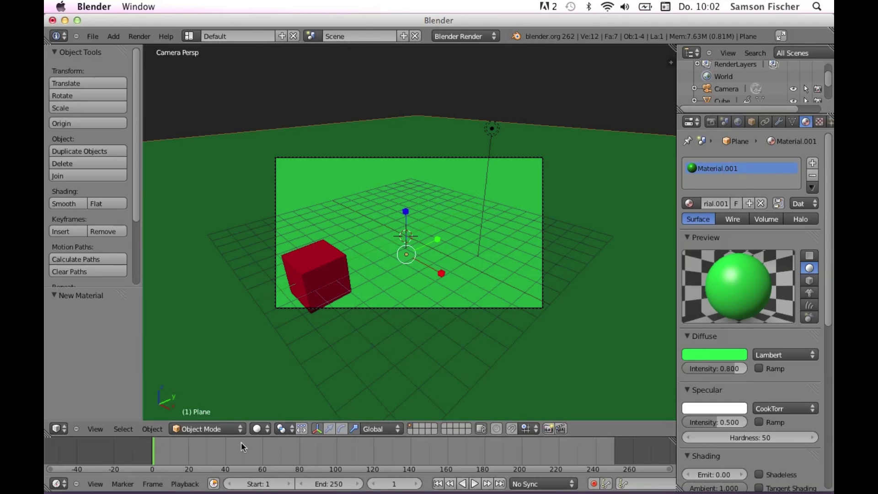
left_click_drag(169, 447, 190, 449)
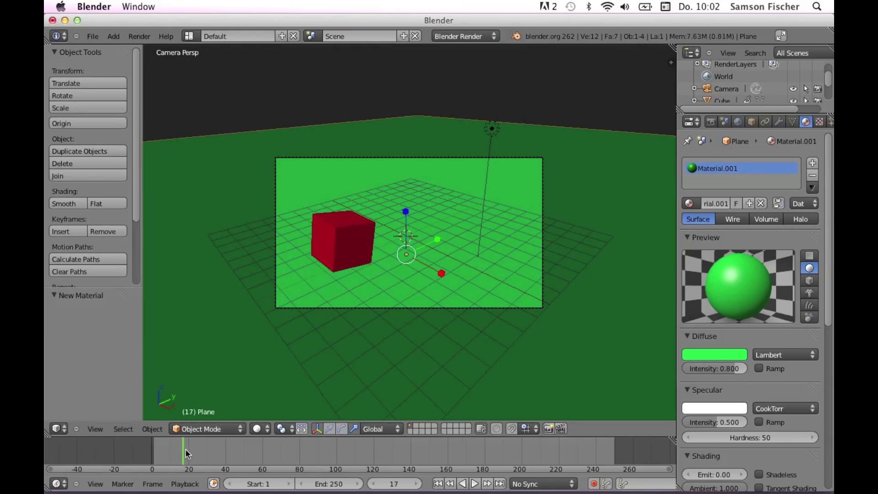
Render frame 21 as an image, check the red cube on green ground, then close it
left_click(140, 37)
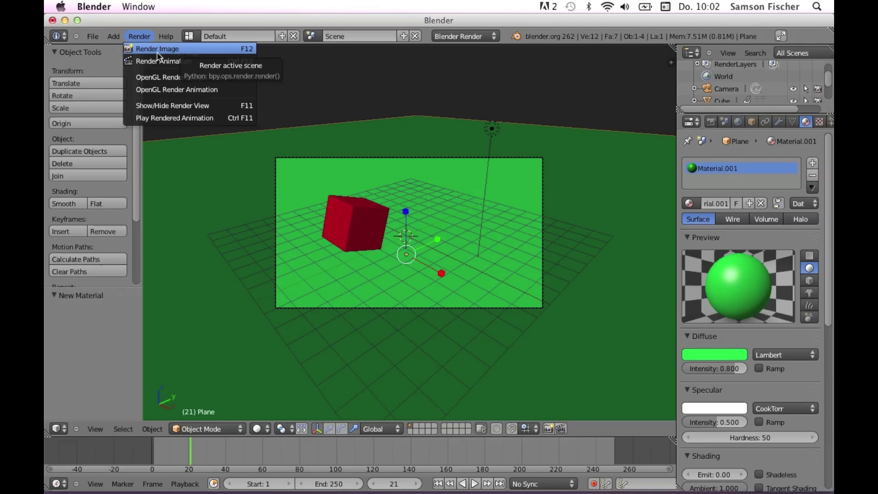
left_click(159, 50)
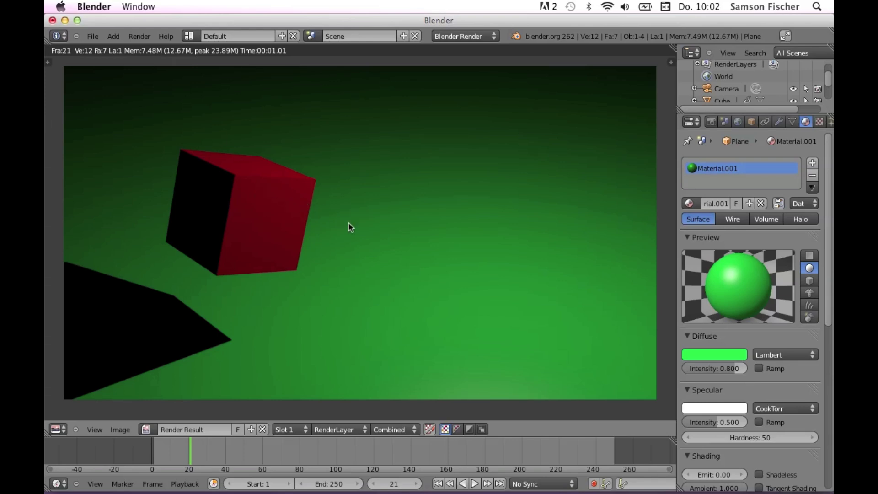
key("Escape")
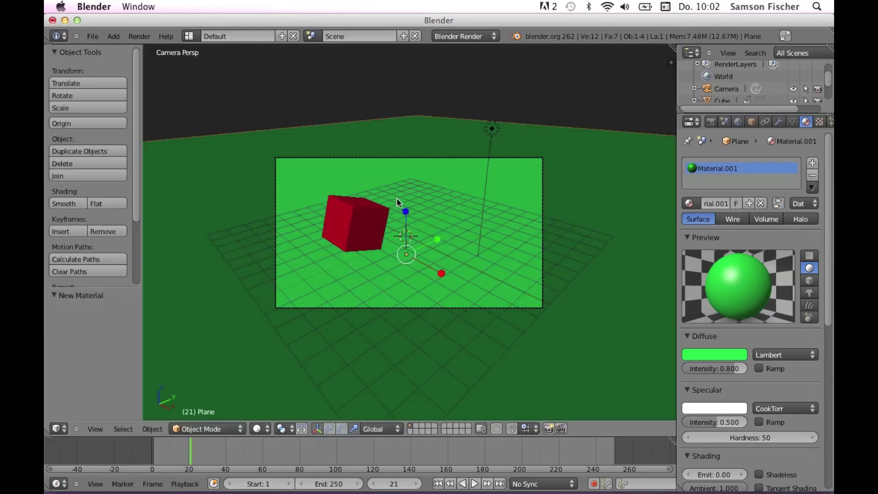
Select the lamp, turn off its shadows, and re-render frame 21 to compare
right_click(492, 128)
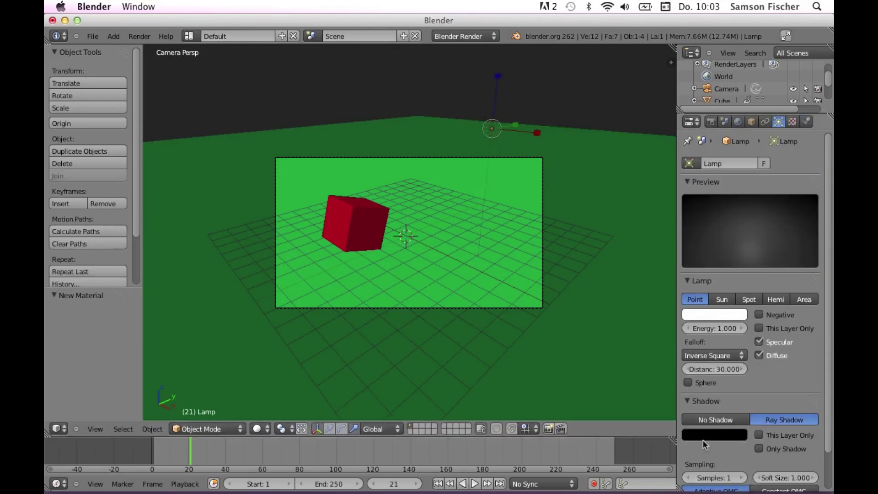
left_click(728, 423)
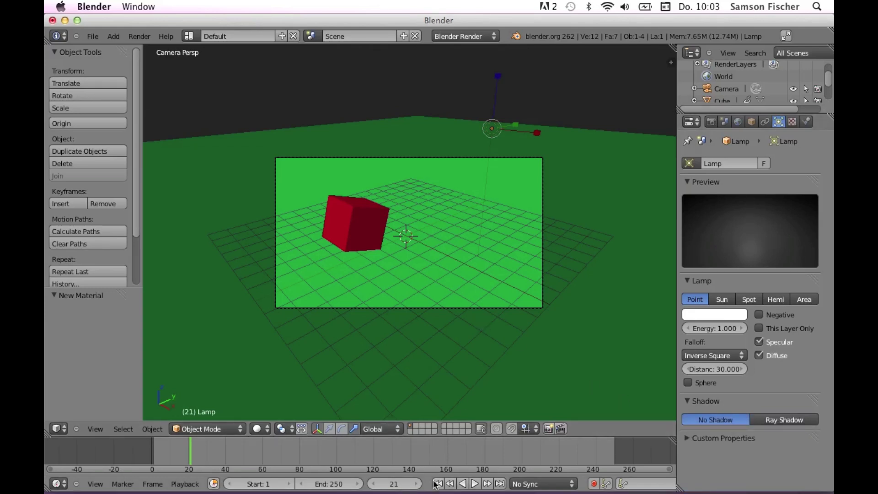
left_click(139, 36)
left_click(148, 50)
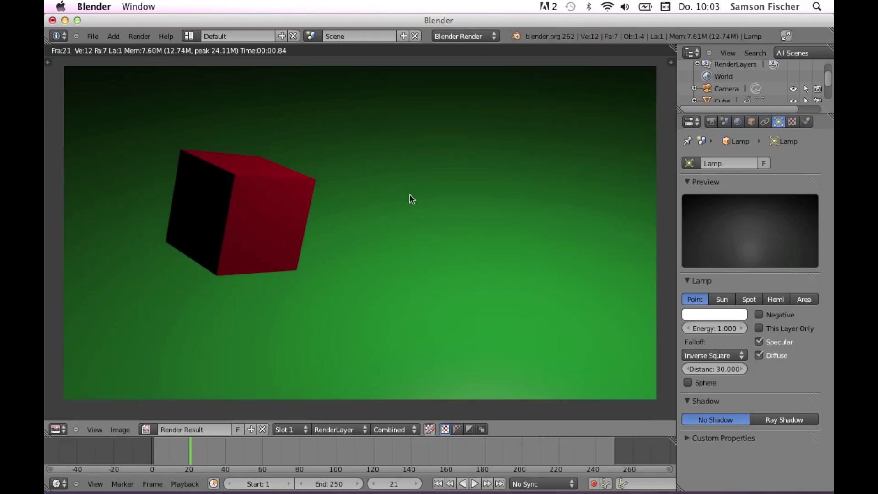
key("Escape")
left_click(140, 36)
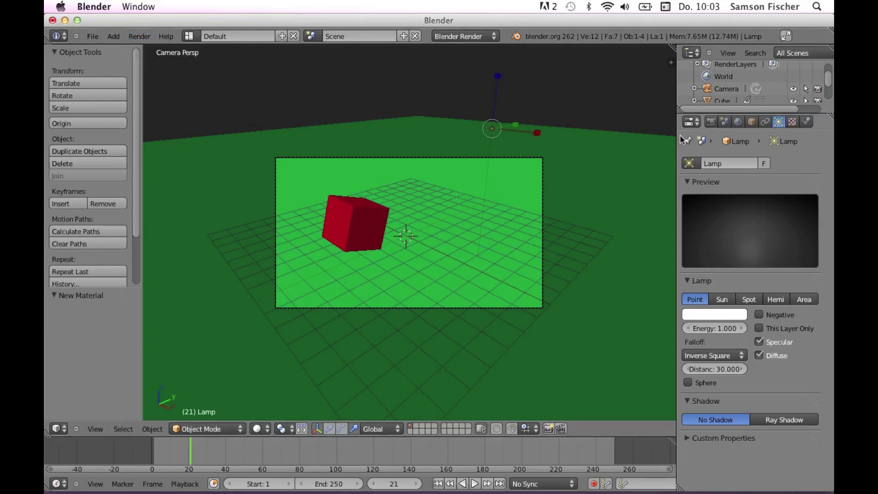
Widen the Properties editor and apply the HDTV 720p render preset (1280 × 720, 100%)
left_click_drag(677, 139, 620, 139)
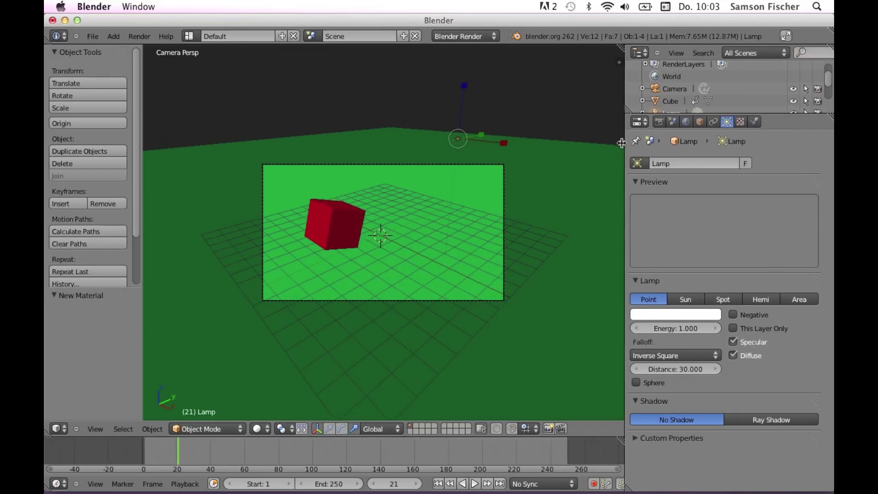
left_click(657, 122)
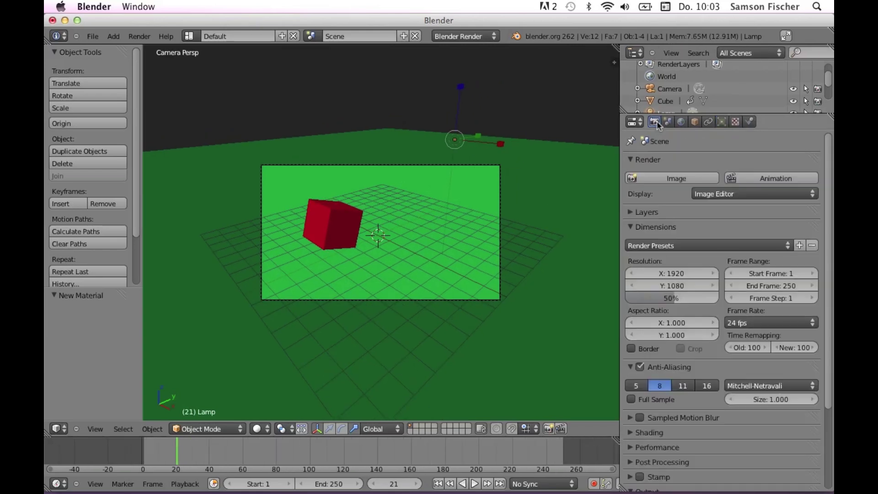
left_click(709, 248)
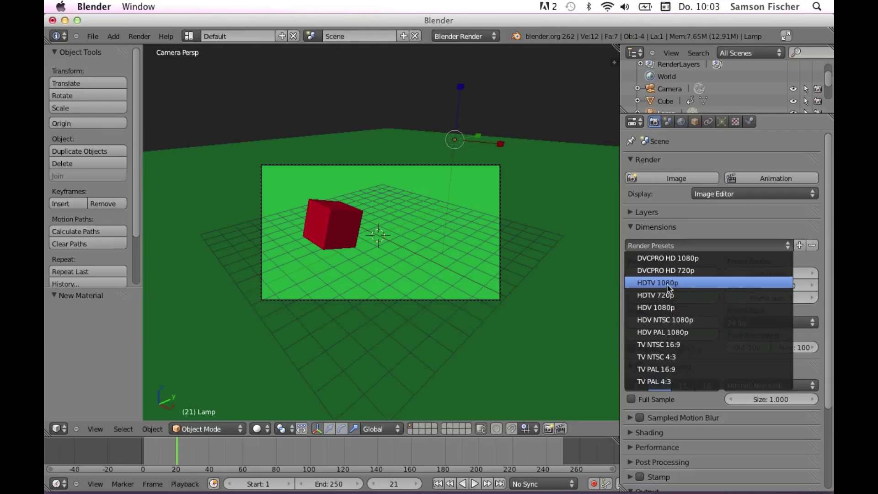
left_click(688, 298)
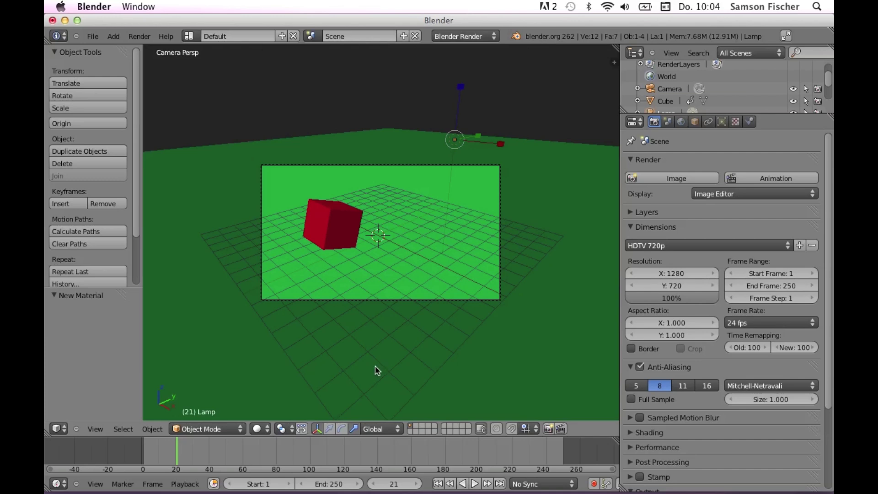
Scrub to frame 75 and set the animation's End Frame to 75
left_click_drag(152, 455, 269, 459)
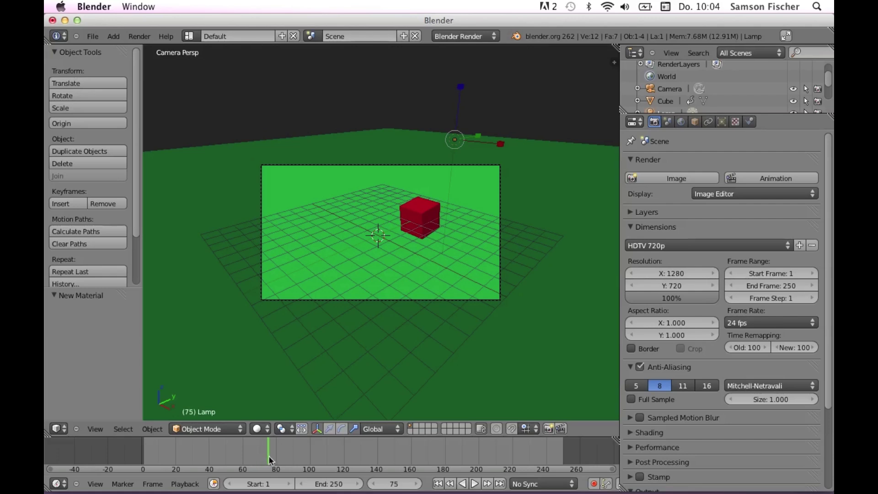
left_click(731, 286)
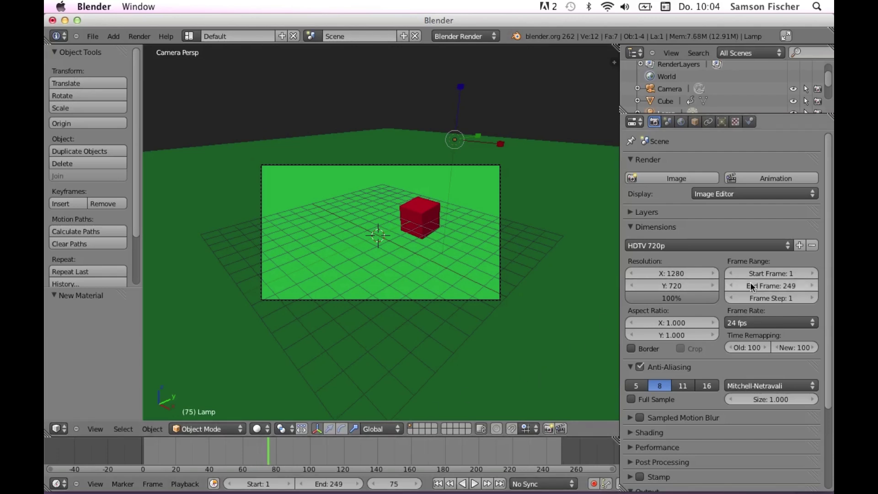
left_click(763, 285)
type("75")
key("Return")
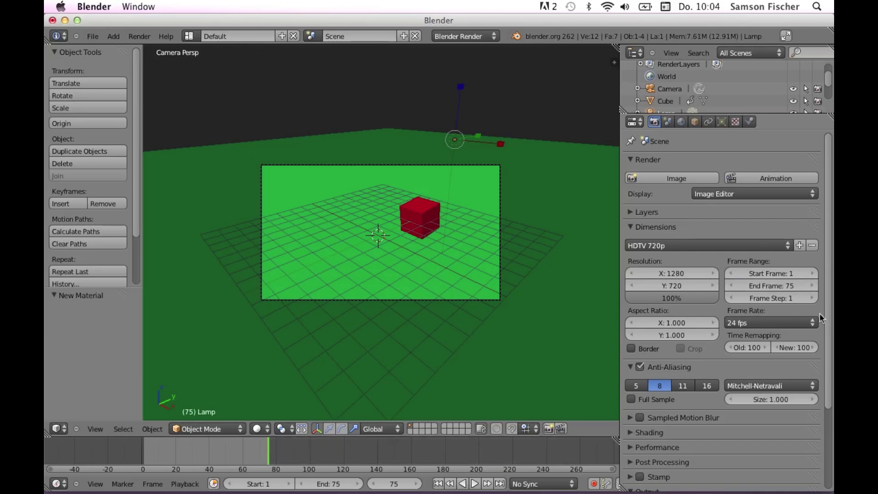
Change the frame rate from 24 to 25 fps
scroll(828, 288, "down", 1)
scroll(831, 295, "down", 2)
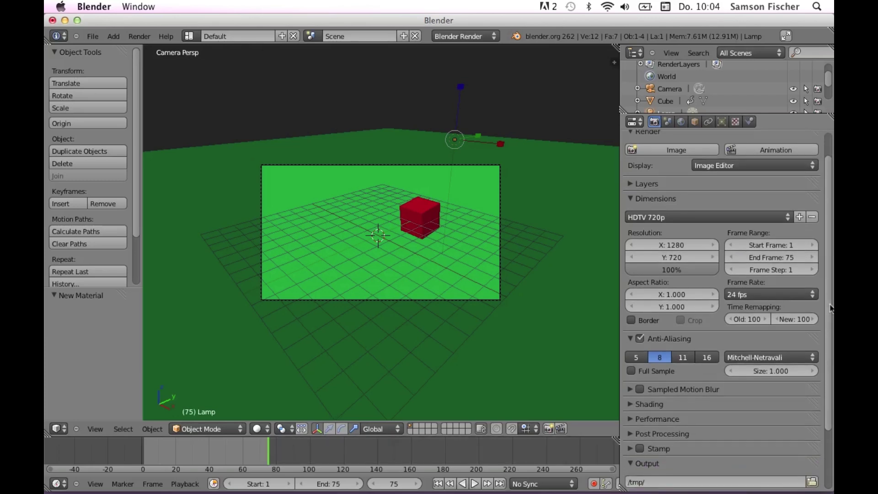
left_click(778, 298)
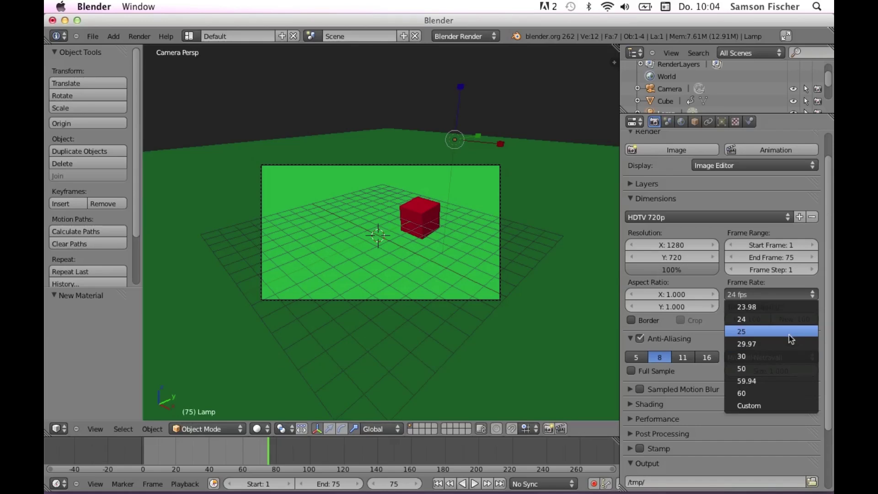
left_click(791, 331)
left_click_drag(829, 313, 826, 367)
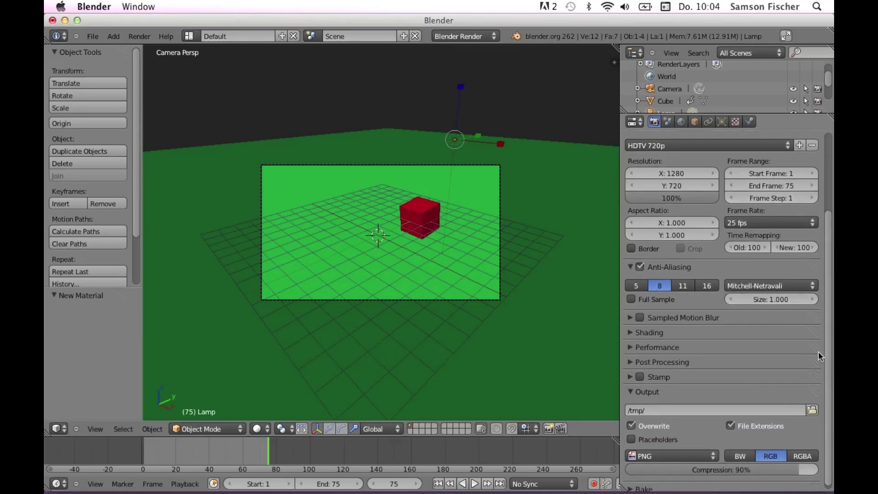
scroll(825, 356, "down", 1)
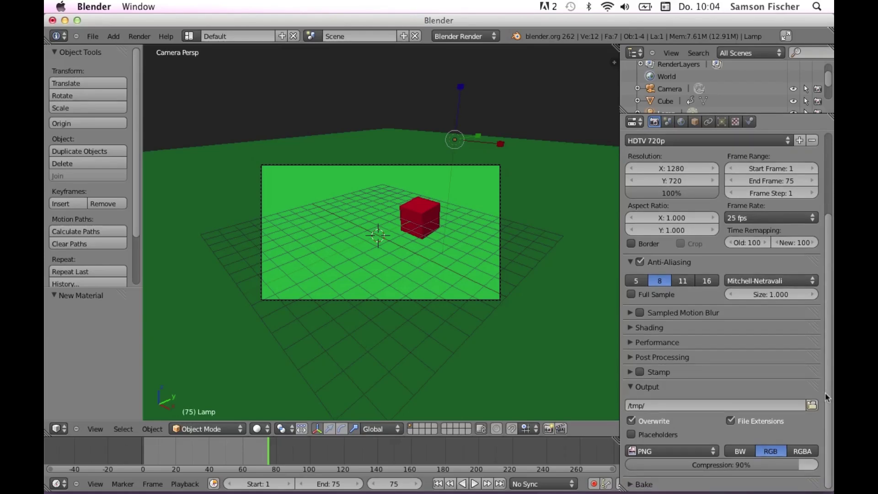
Point the render output path to a Tutorial folder on the Desktop instead of /tmp/
left_click(812, 405)
type("Tutorial")
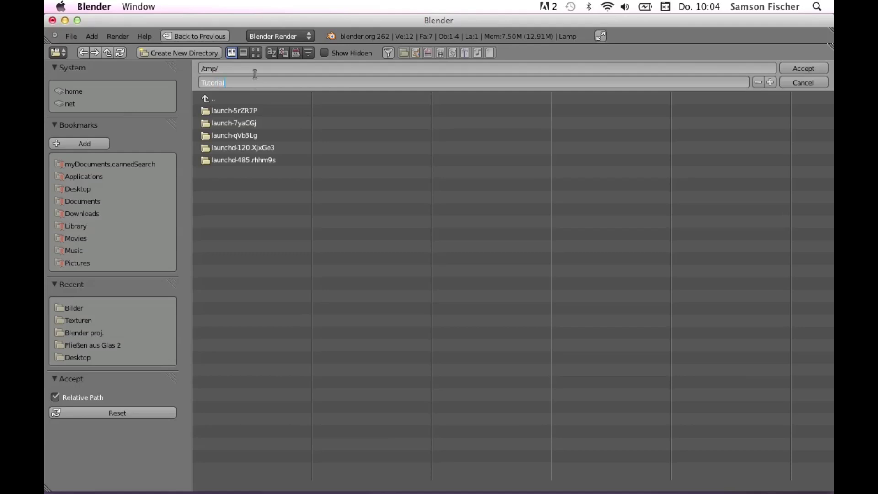
key("Return")
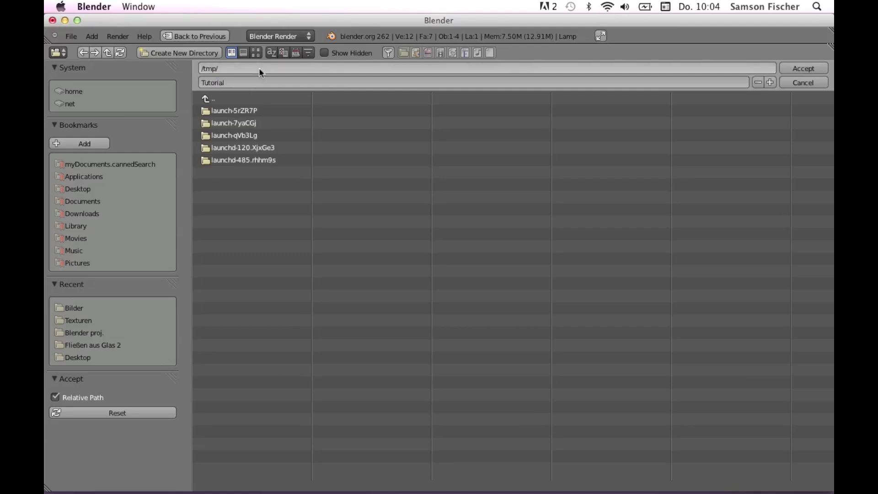
left_click(84, 191)
left_click(811, 68)
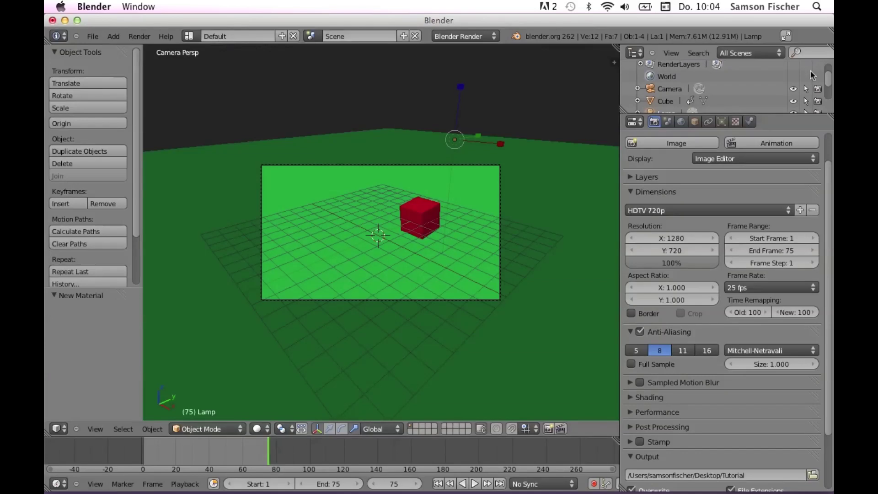
scroll(832, 399, "down", 5)
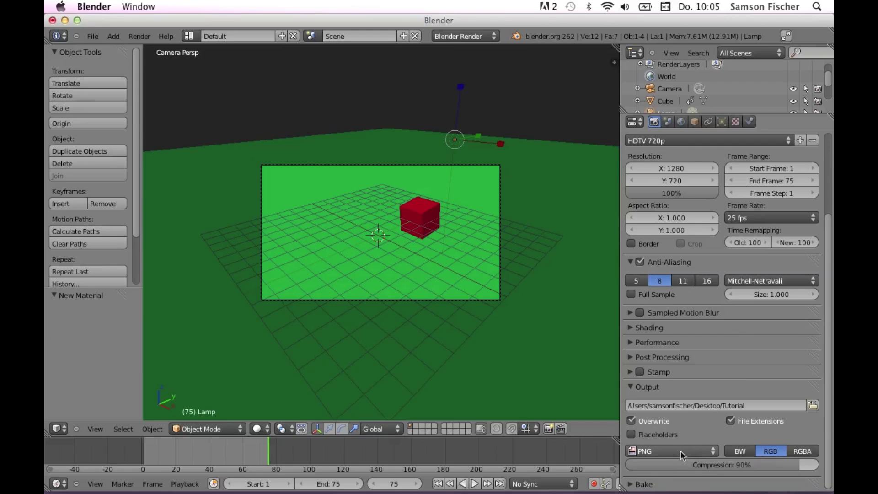
left_click(684, 451)
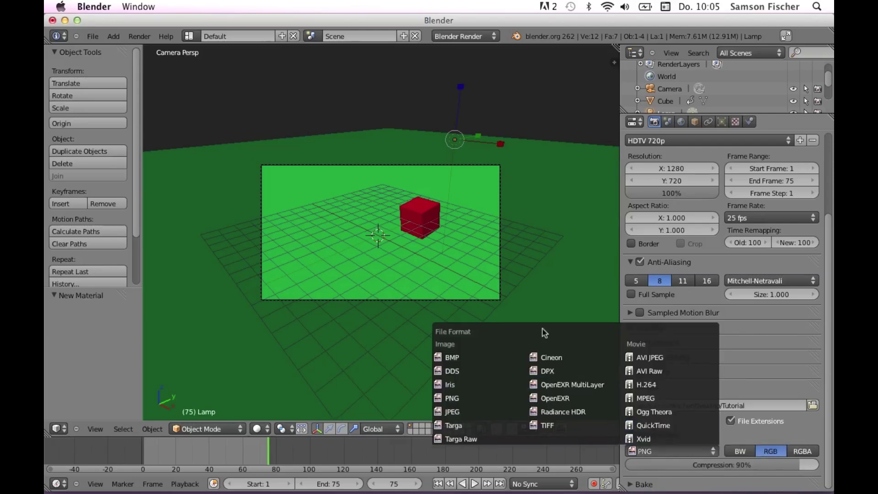
Switch the output format to QuickTime and choose the Animation compression type
left_click(676, 452)
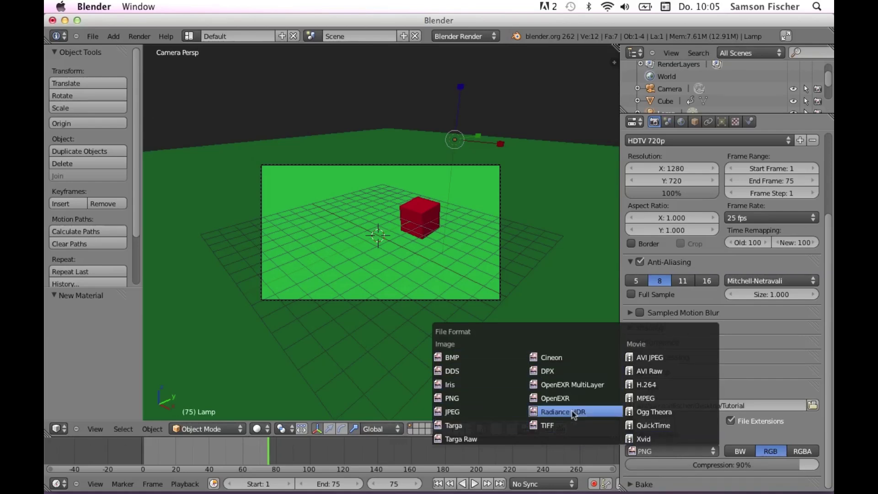
left_click(655, 426)
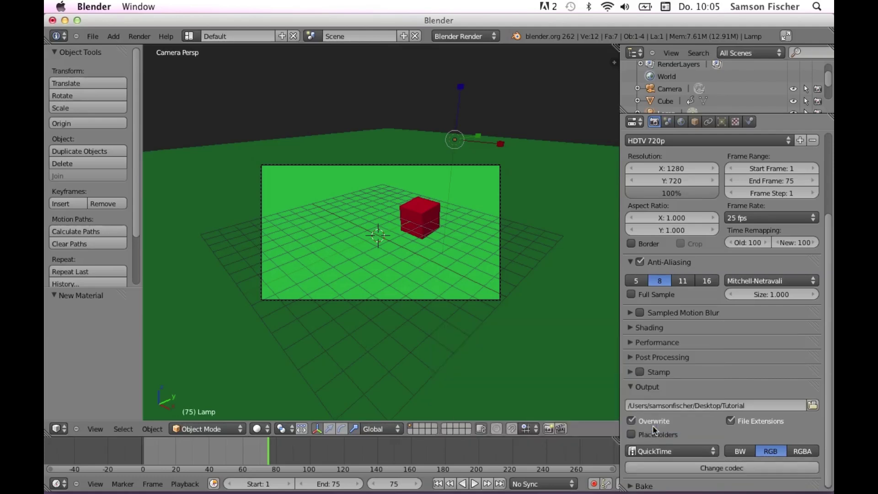
left_click(710, 471)
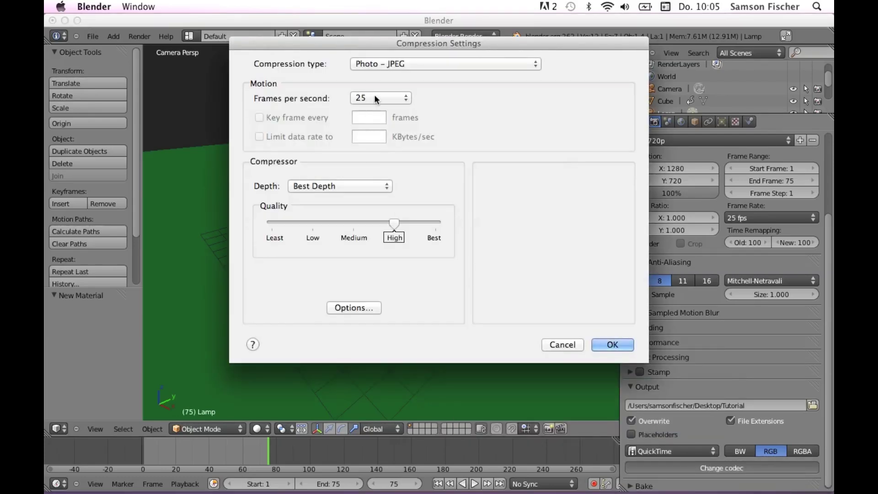
left_click(394, 64)
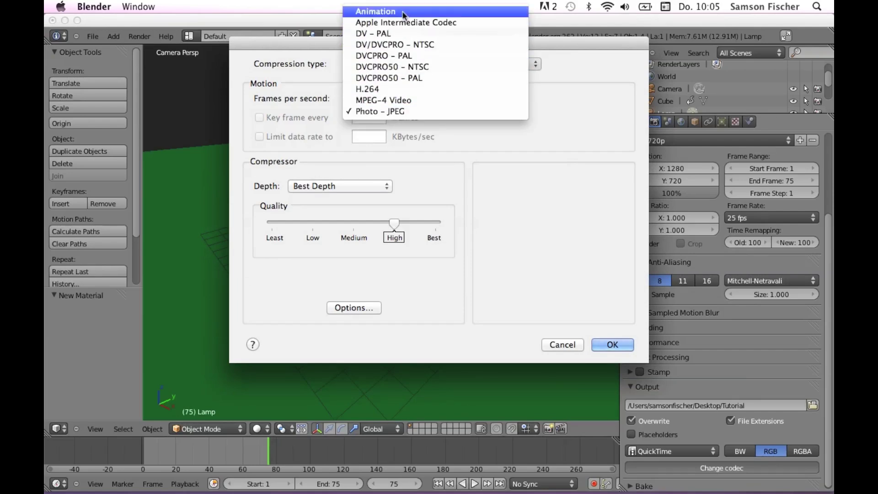
left_click(404, 12)
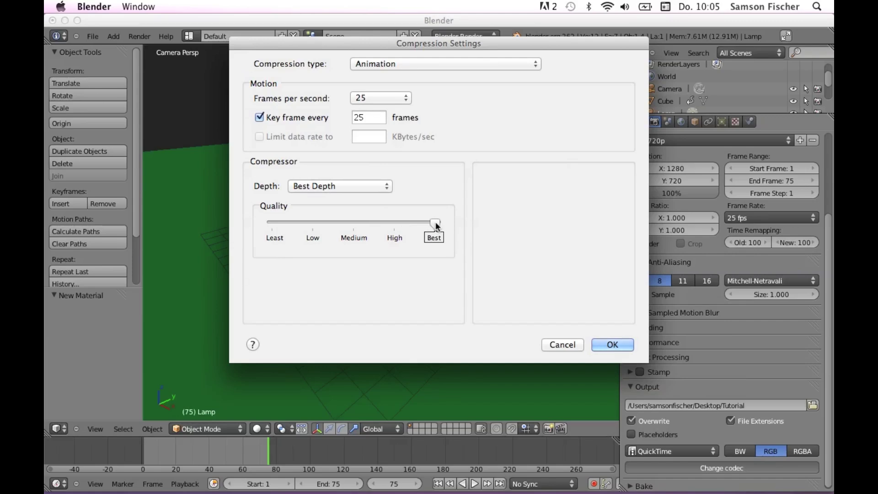
Confirm the QuickTime compression settings and check the output path points to Desktop/Tutorial
left_click(622, 346)
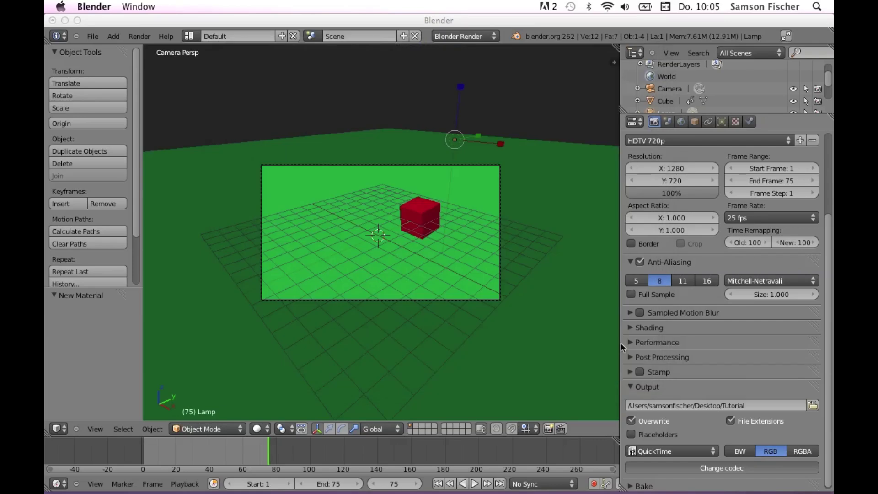
scroll(830, 323, "down", 1)
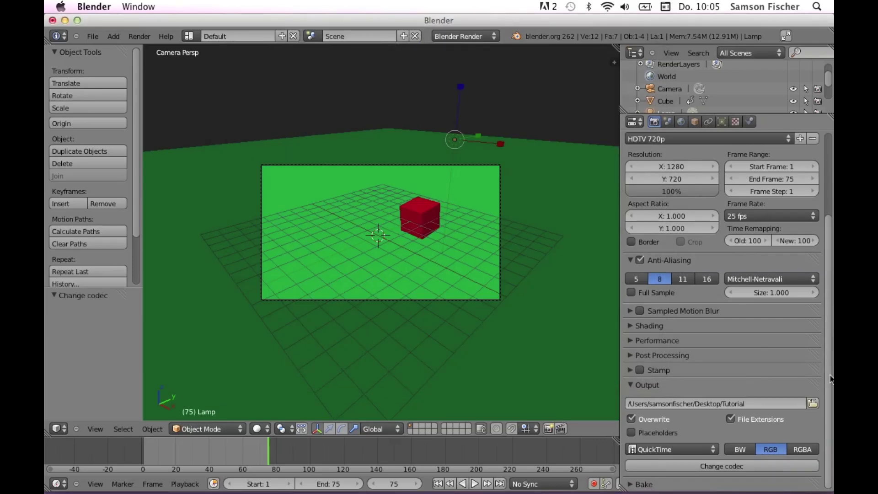
scroll(832, 403, "up", 3)
scroll(832, 421, "down", 3)
scroll(830, 344, "down", 1)
scroll(830, 353, "up", 1)
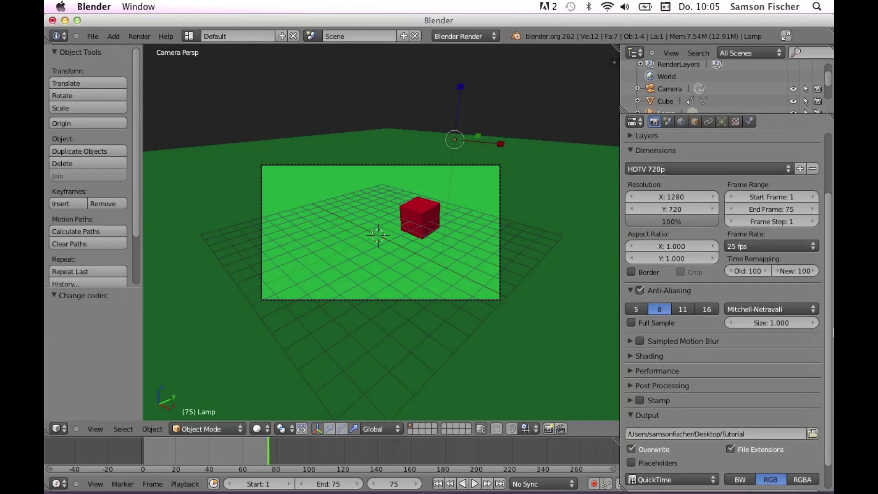
scroll(831, 311, "up", 2)
scroll(832, 265, "up", 2)
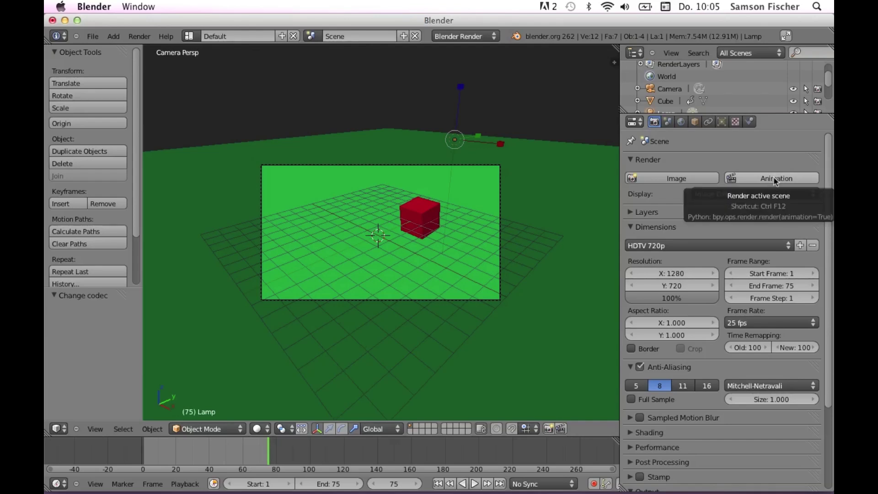
scroll(814, 192, "down", 2)
scroll(824, 197, "down", 3)
scroll(833, 201, "up", 5)
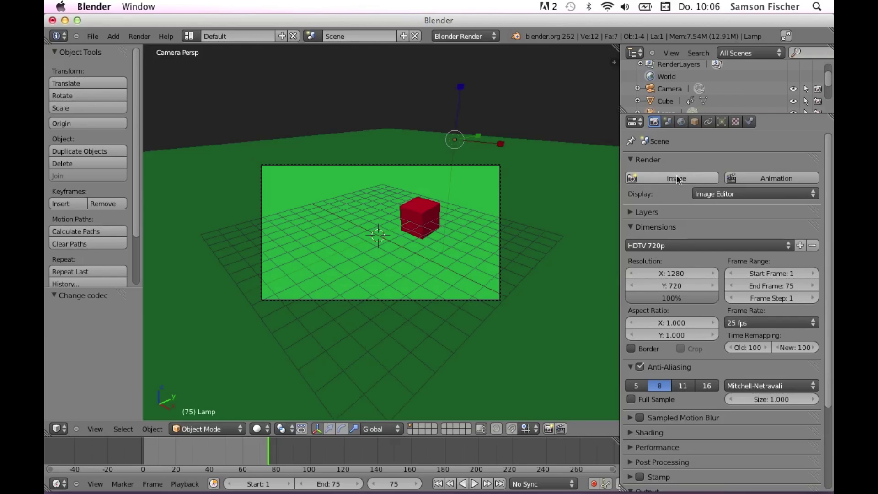
scroll(832, 197, "down", 2)
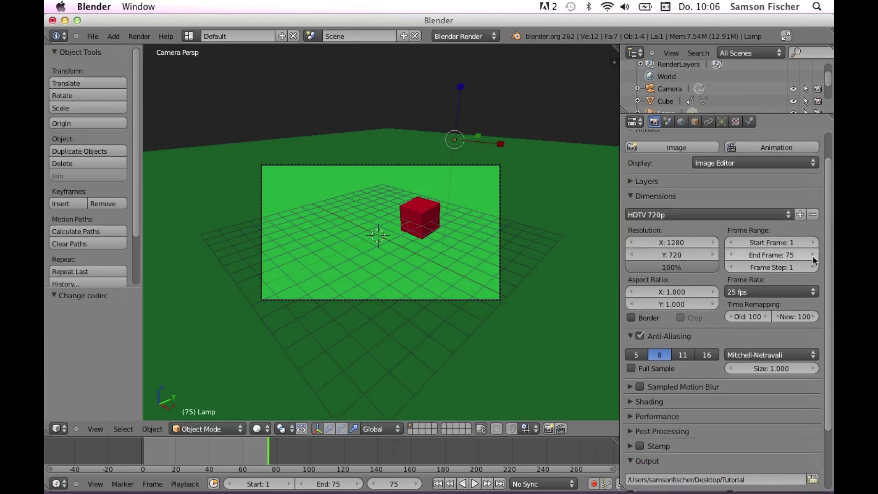
scroll(823, 320, "down", 4)
Change the output format from QuickTime to PNG with 100% compression
left_click(633, 451)
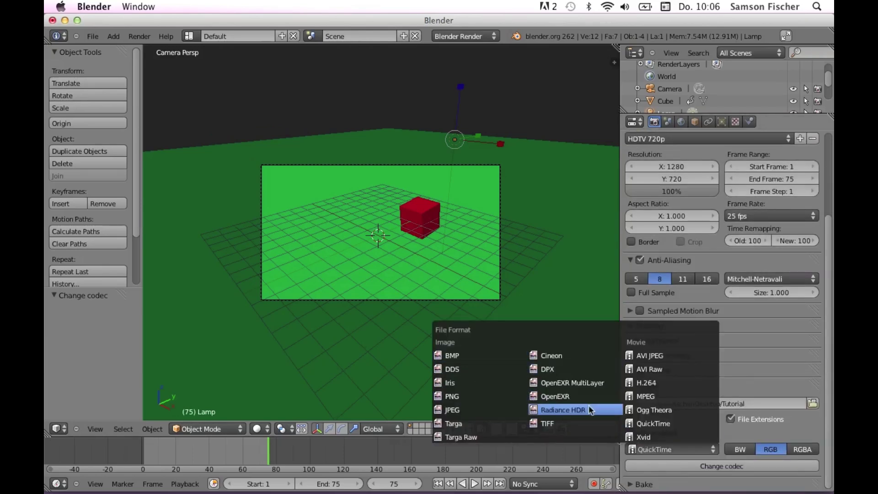
left_click(470, 396)
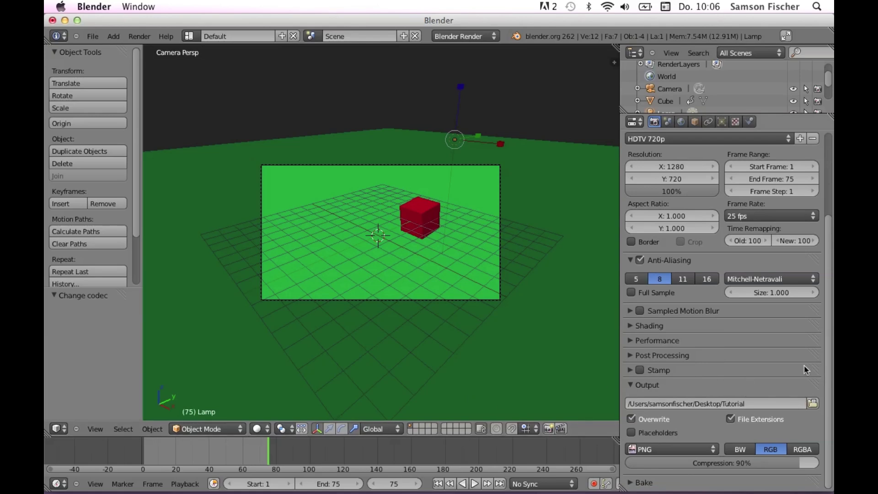
scroll(787, 441, "up", 1)
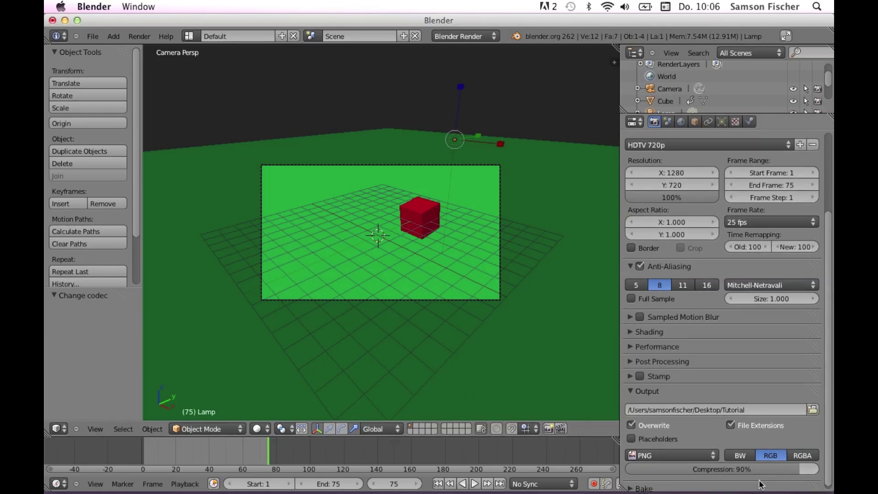
left_click_drag(773, 474, 814, 476)
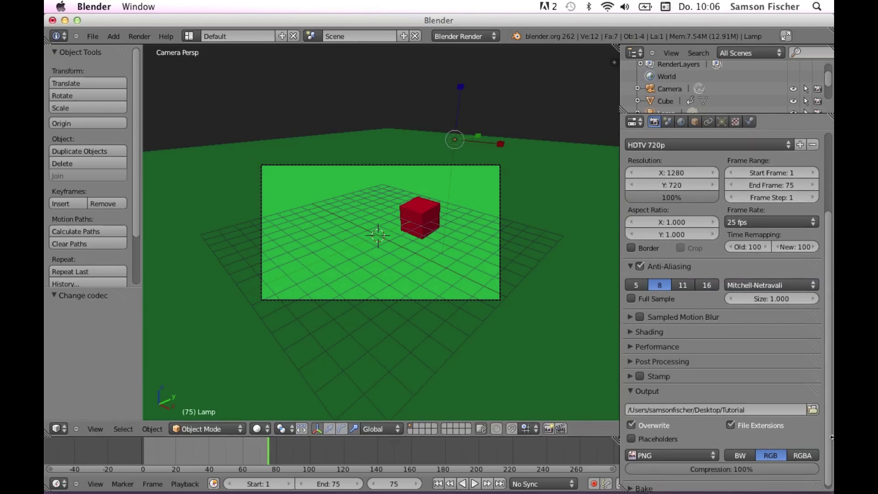
scroll(821, 366, "up", 5)
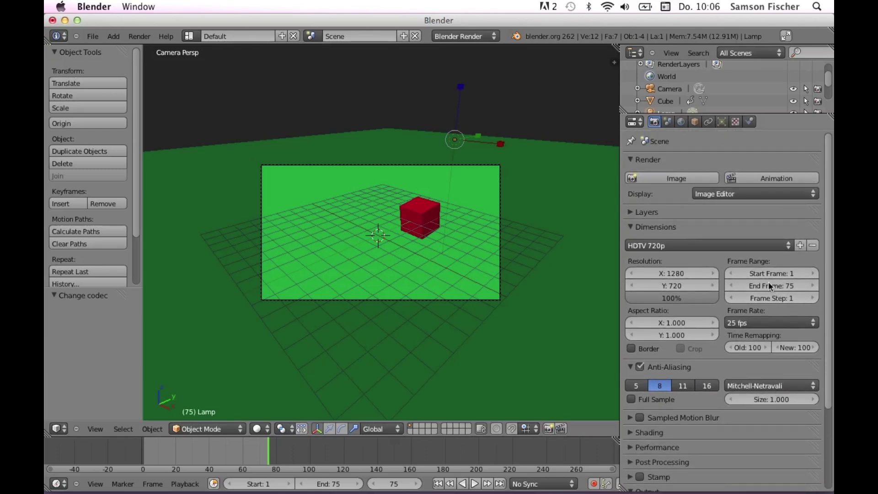
left_click(200, 454)
Set start and end frames to 23 and render that frame as Tutorial0023.png
left_click_drag(201, 454, 181, 455)
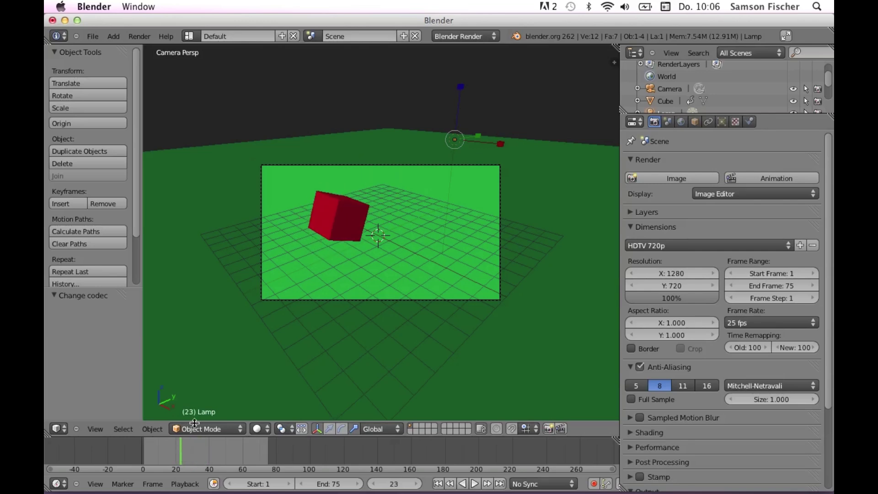
left_click(792, 276)
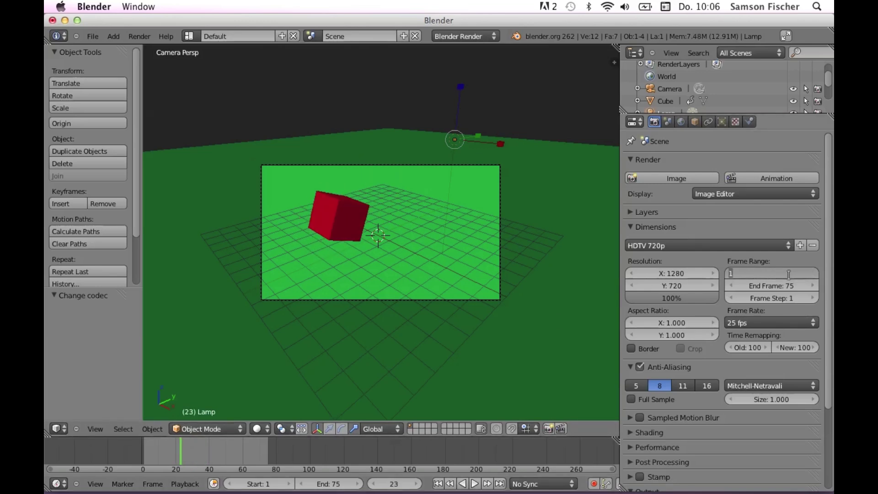
type("23")
key("Return")
left_click(781, 286)
type("23")
key("Return")
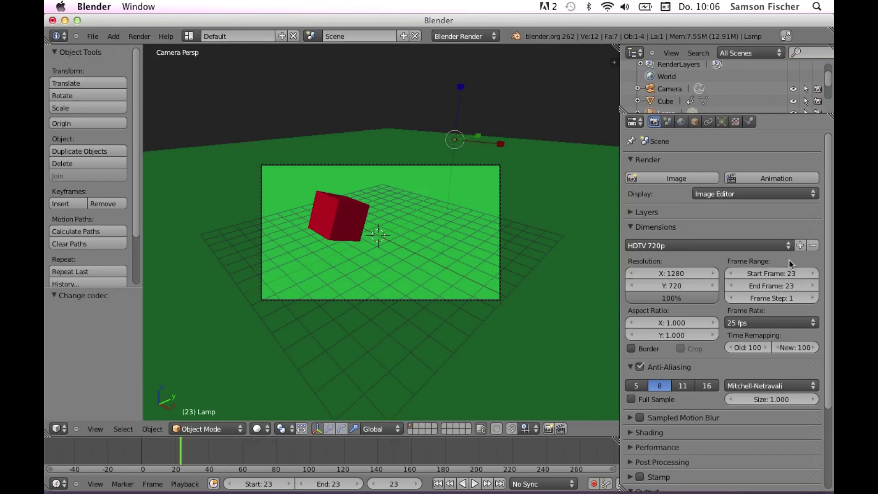
left_click(775, 182)
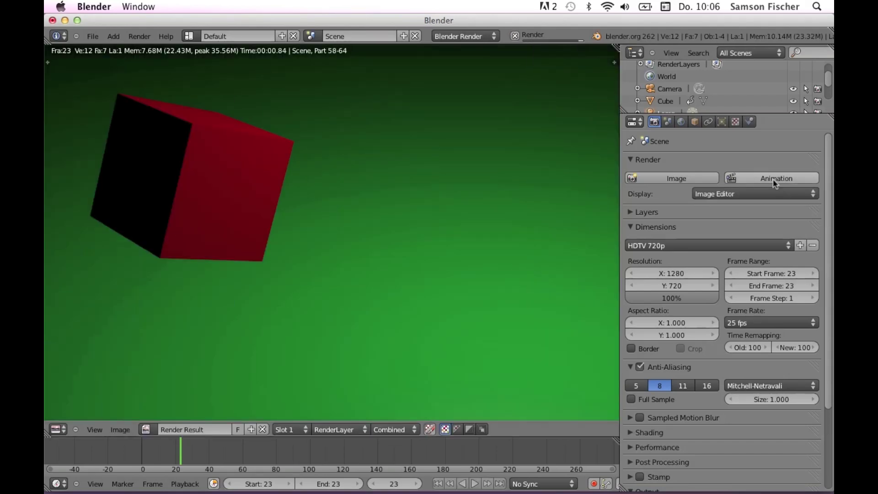
left_click(64, 20)
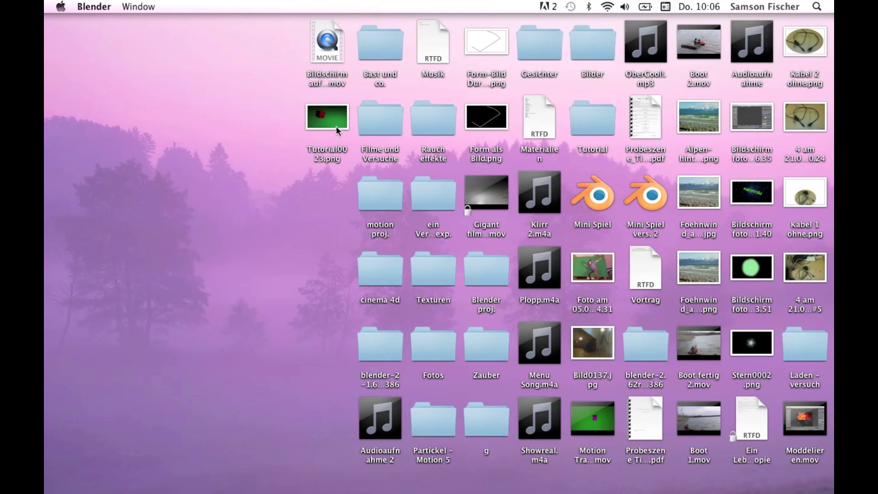
Quick Look Tutorial0023.png on the Desktop, then bring Blender back to the scene
left_click(336, 125)
key("space")
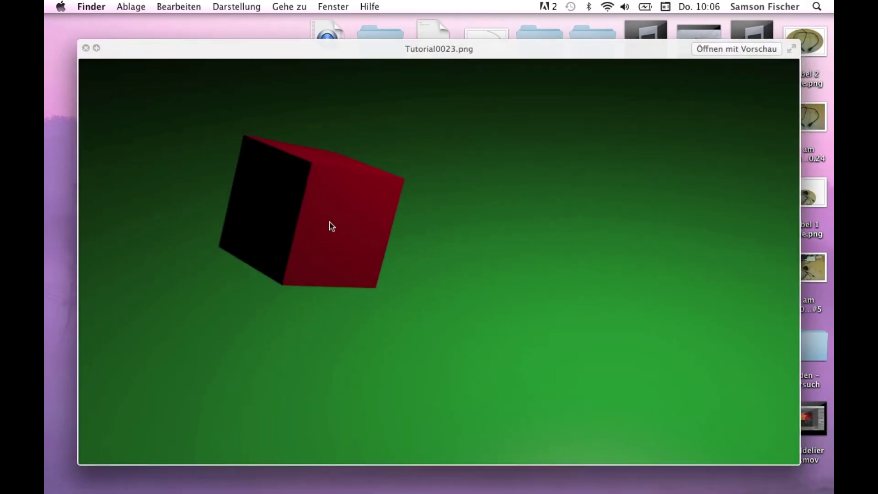
key("space")
left_click(310, 341)
left_click(766, 484)
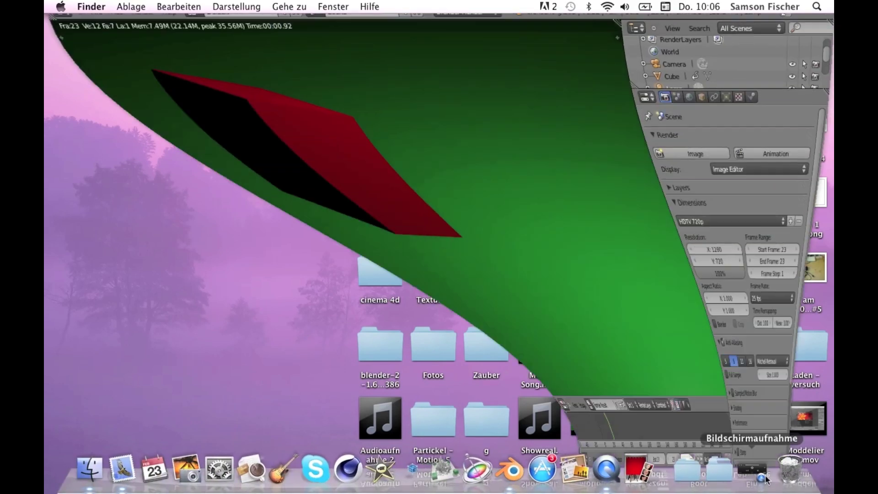
key("Escape")
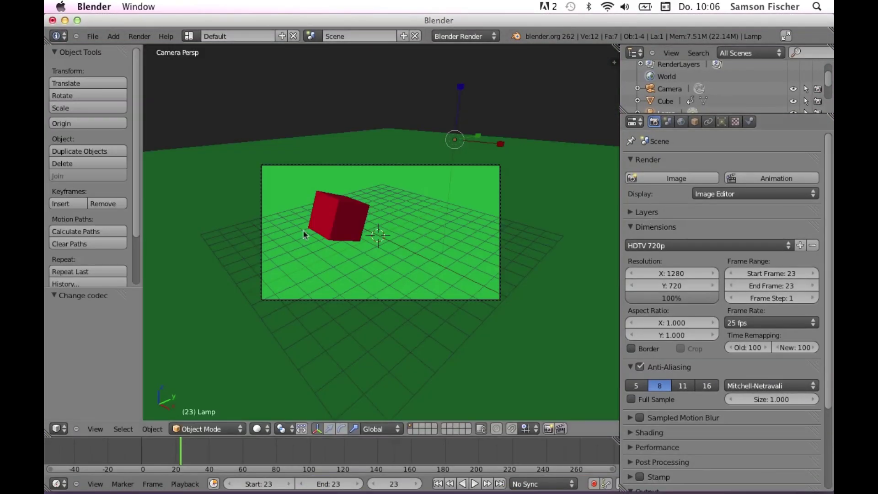
Set the render Display option to Full Screen
left_click(737, 195)
left_click(704, 194)
left_click(709, 179)
Render frame 23 as a still image, pan around it, then exit to the scene
left_click(140, 37)
left_click(143, 45)
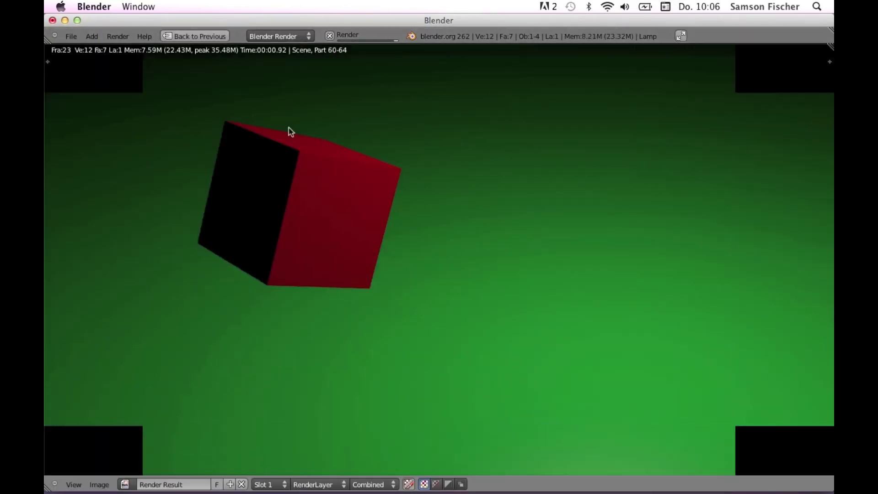
scroll(289, 128, "right", 1)
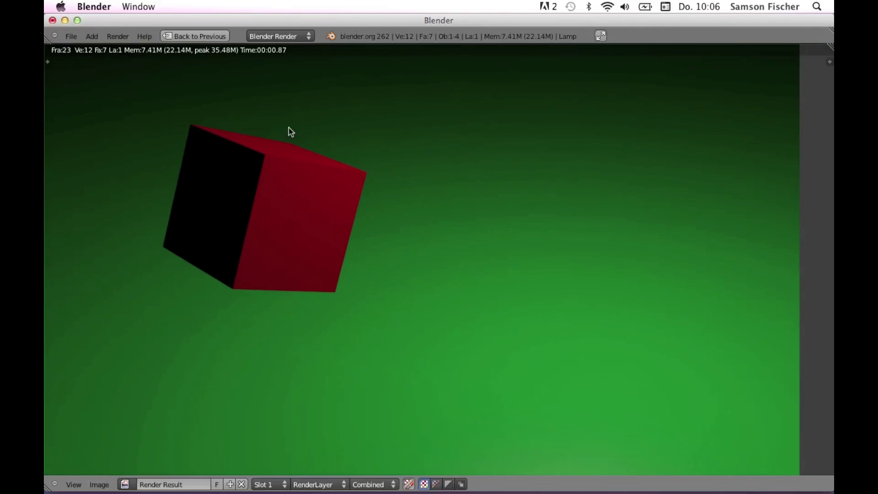
scroll(290, 127, "down", 3)
scroll(289, 128, "left", 5)
scroll(289, 128, "up", 3)
scroll(289, 128, "right", 2)
scroll(289, 128, "up", 1)
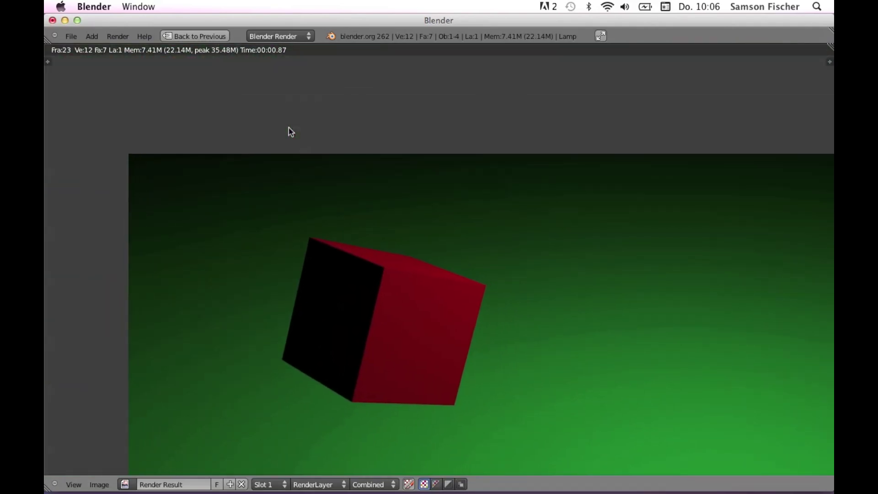
scroll(289, 127, "right", 3)
scroll(289, 128, "down", 2)
scroll(289, 127, "down", 1)
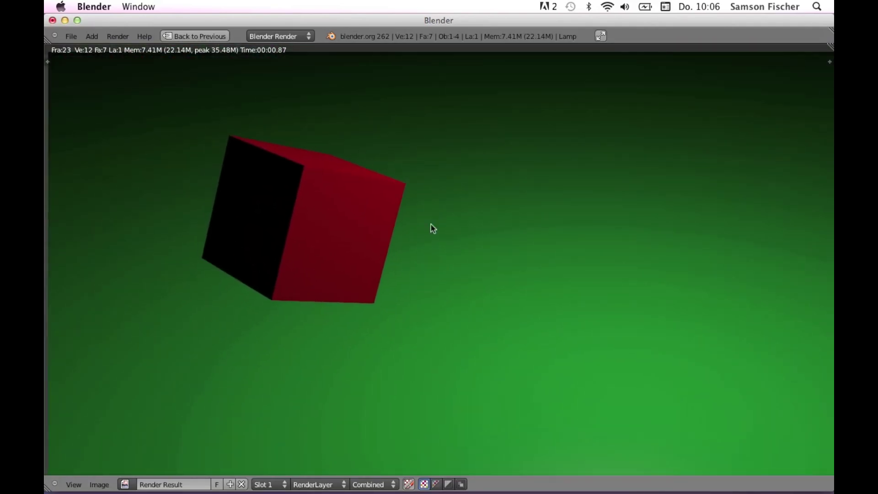
key("Escape")
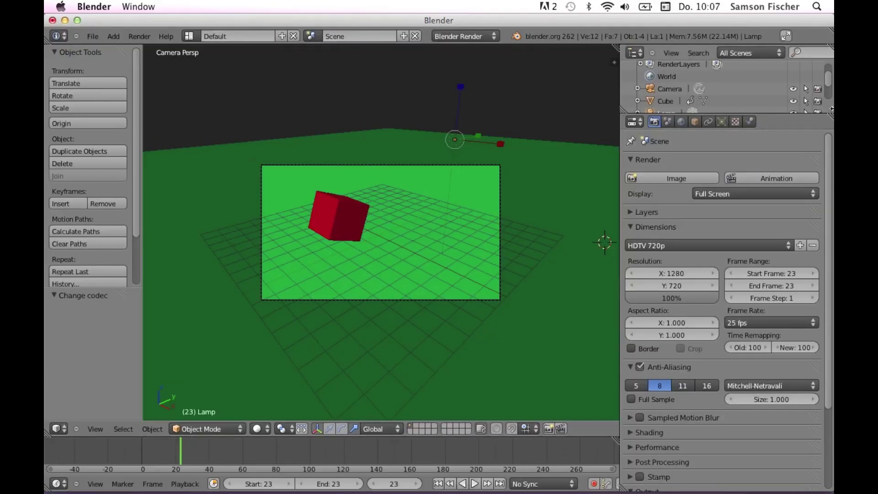
scroll(829, 151, "down", 3)
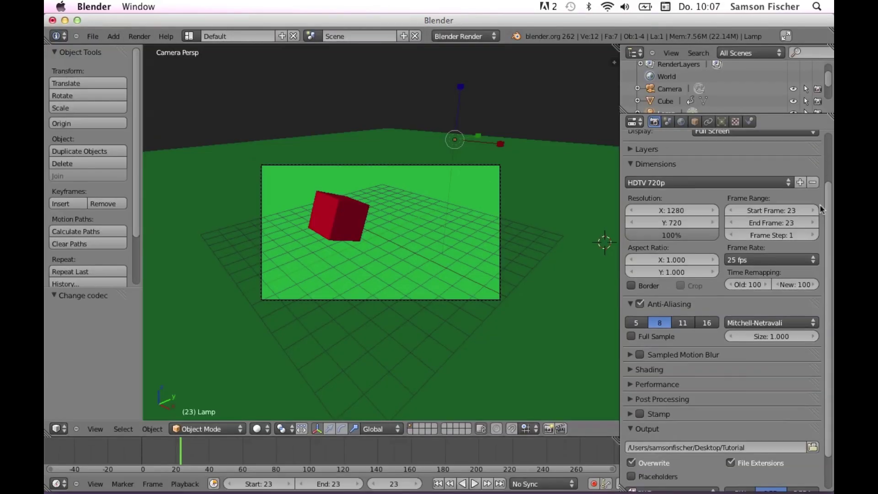
scroll(830, 151, "down", 3)
scroll(829, 151, "up", 5)
scroll(832, 193, "up", 1)
scroll(825, 264, "down", 5)
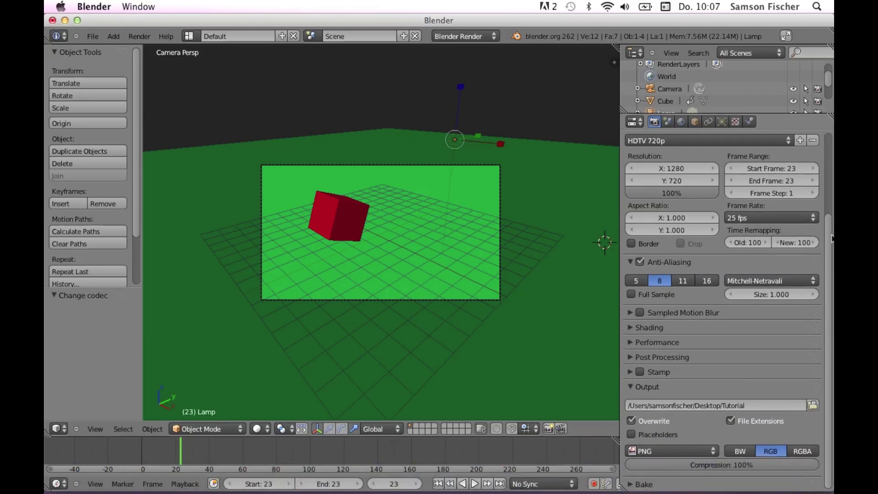
scroll(831, 197, "up", 3)
scroll(833, 165, "up", 2)
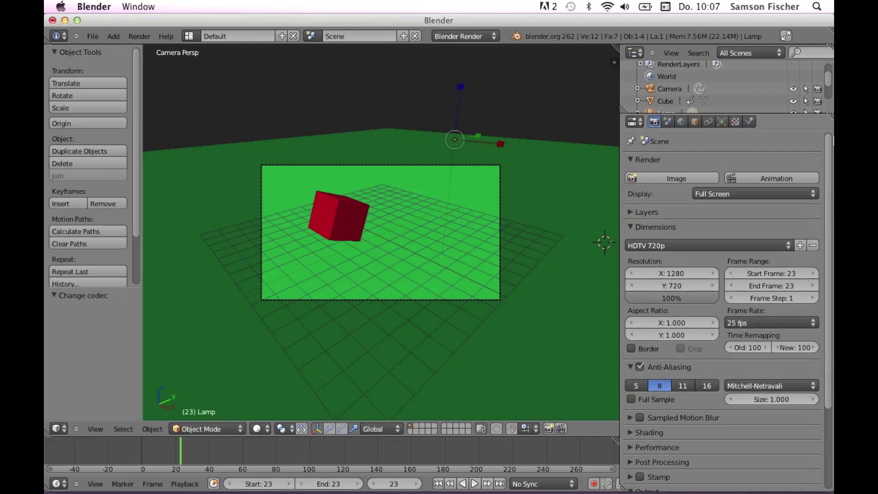
scroll(830, 141, "down", 1)
scroll(830, 142, "down", 4)
scroll(830, 137, "up", 5)
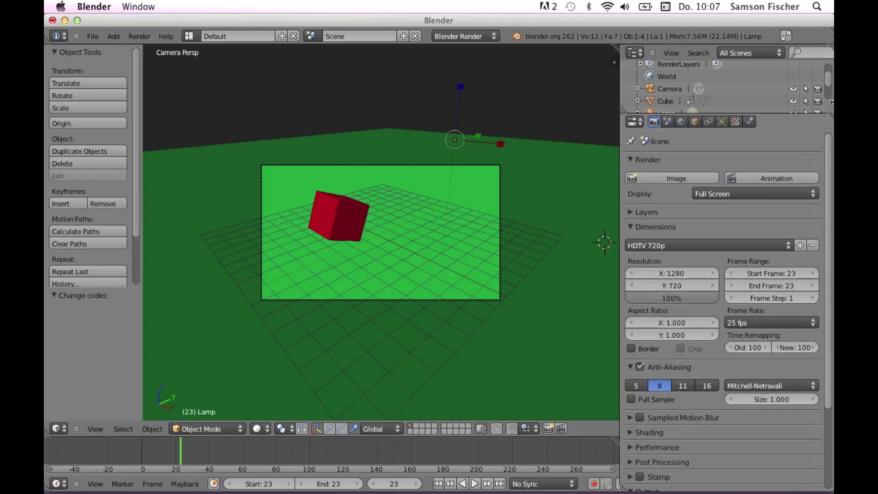